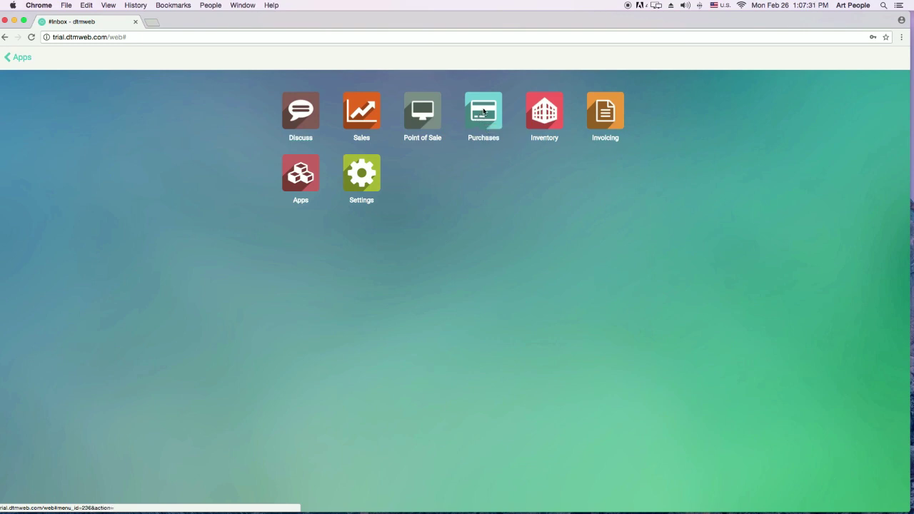
# Open the list of products in the Inventory module.
pyautogui.click(484, 113)
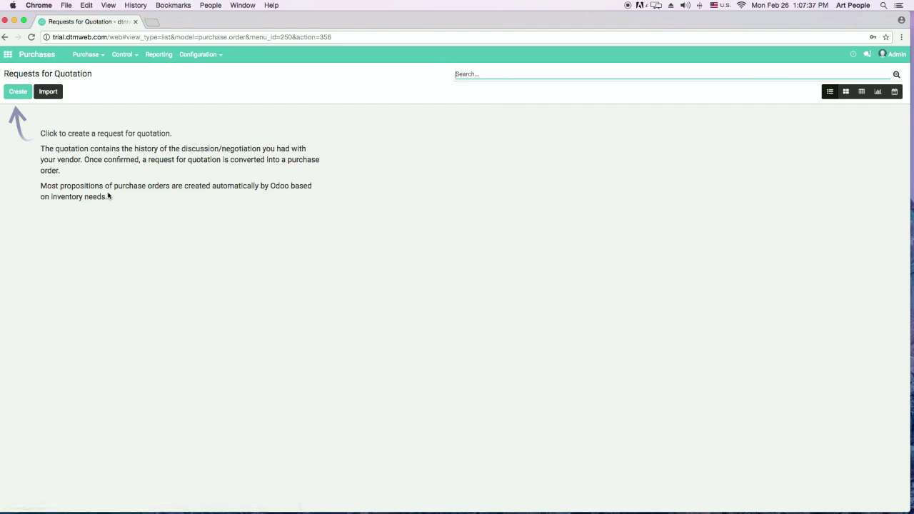
pyautogui.click(7, 54)
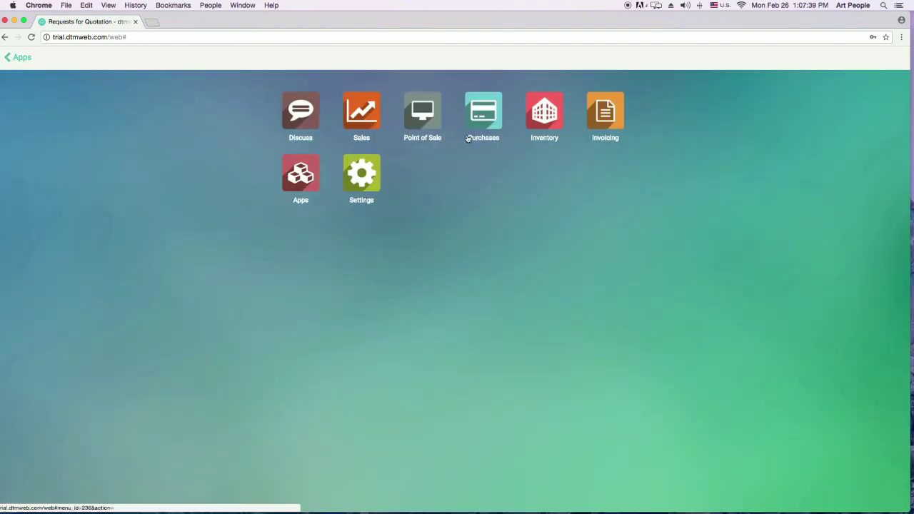
pyautogui.click(538, 114)
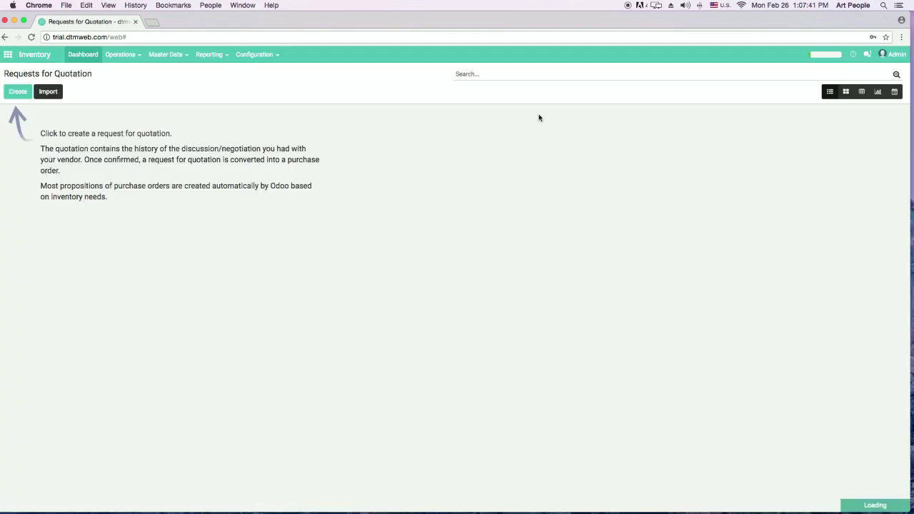
pyautogui.click(169, 55)
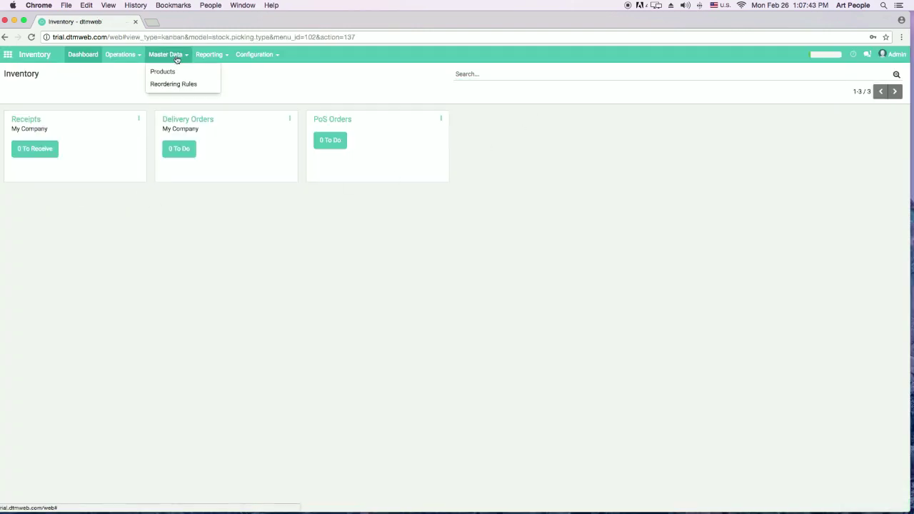
pyautogui.click(175, 70)
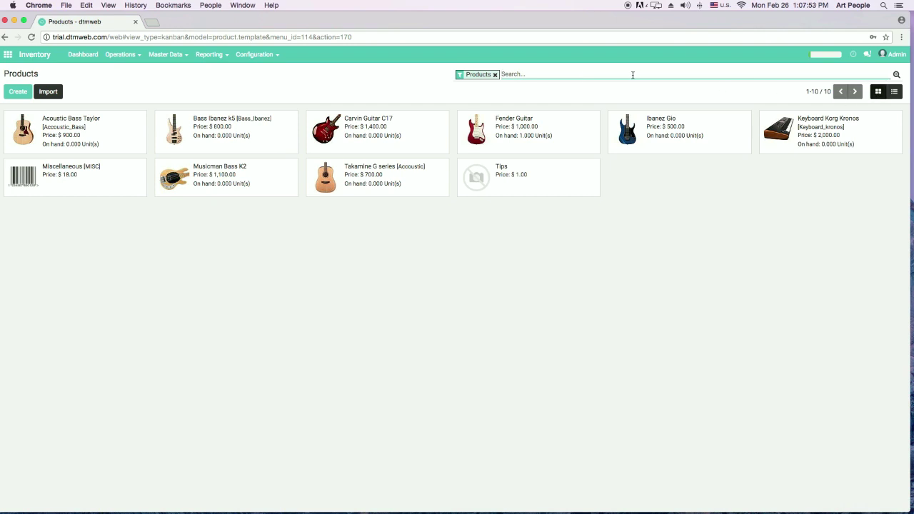
# Group the product list by Internal Category using a custom group.
pyautogui.click(896, 75)
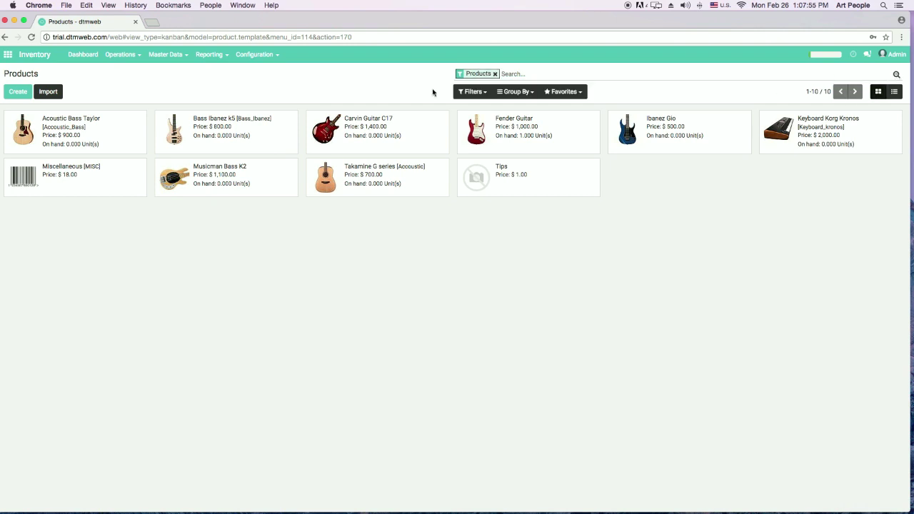
pyautogui.click(513, 93)
pyautogui.click(527, 108)
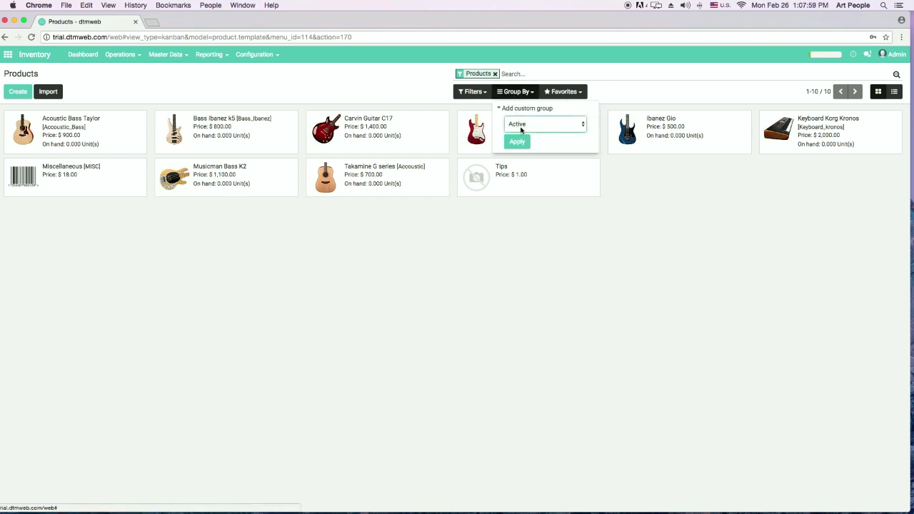
pyautogui.click(530, 123)
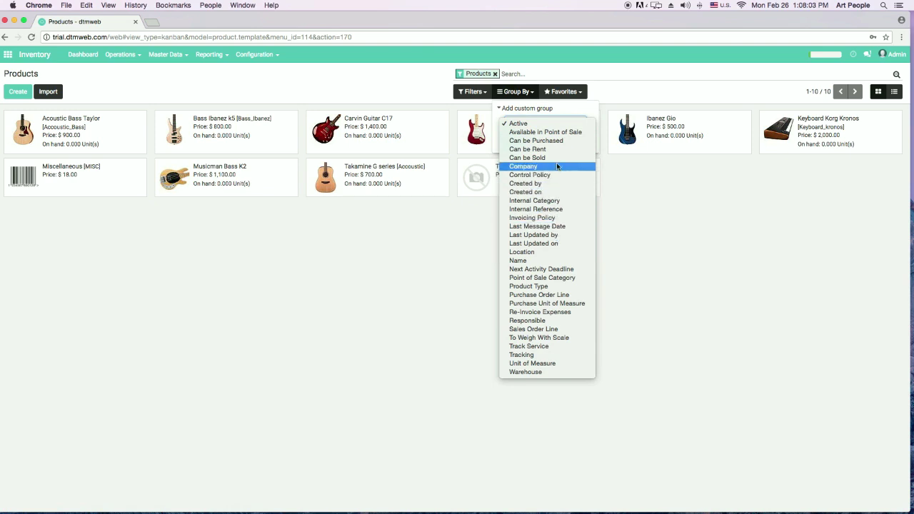
pyautogui.click(563, 201)
pyautogui.click(524, 143)
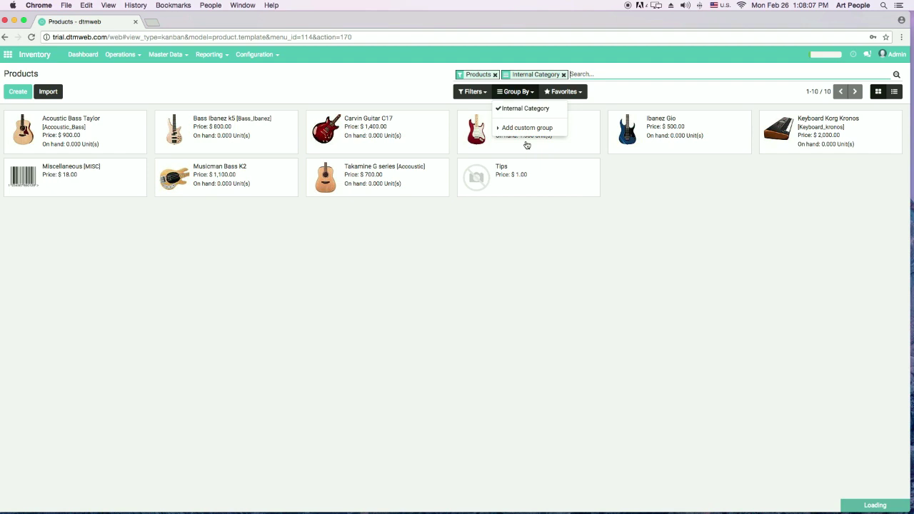
pyautogui.click(623, 243)
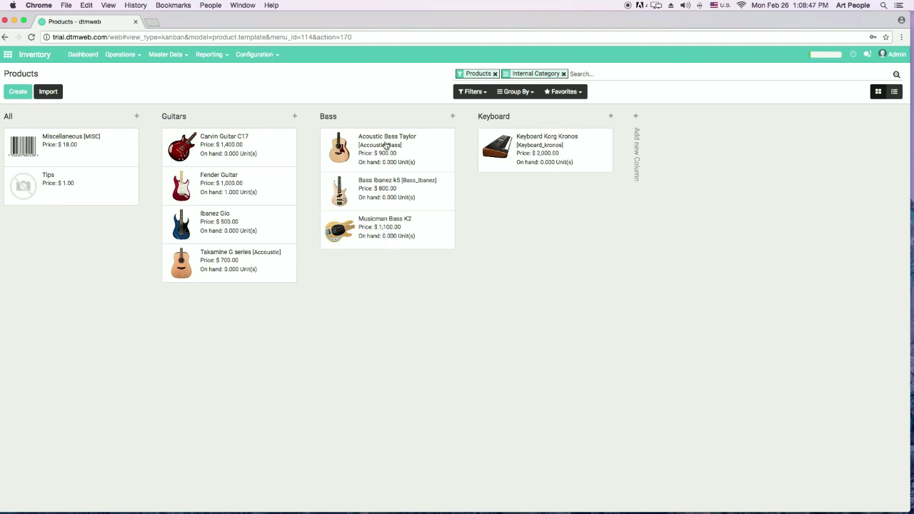
# Create a new request for quotation in the Purchases module with vendor Fender USA and vendor reference US.
pyautogui.click(14, 61)
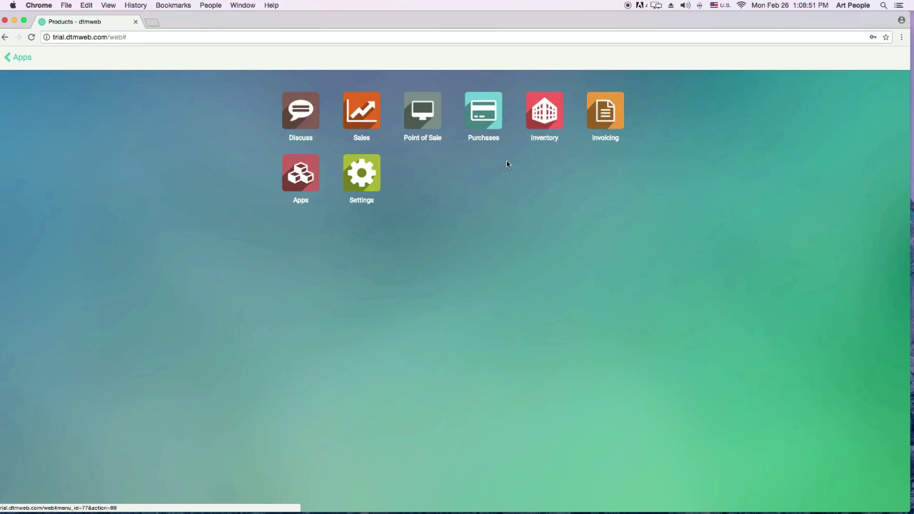
pyautogui.click(484, 122)
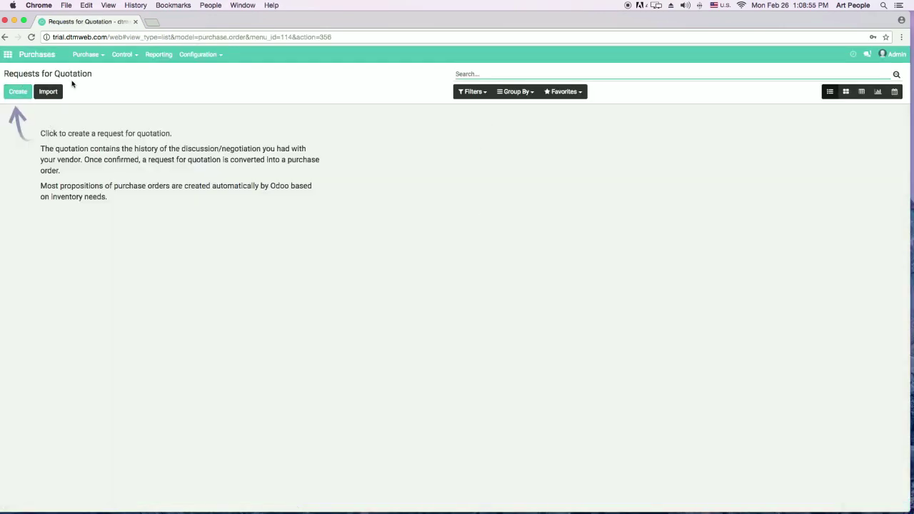
pyautogui.click(18, 92)
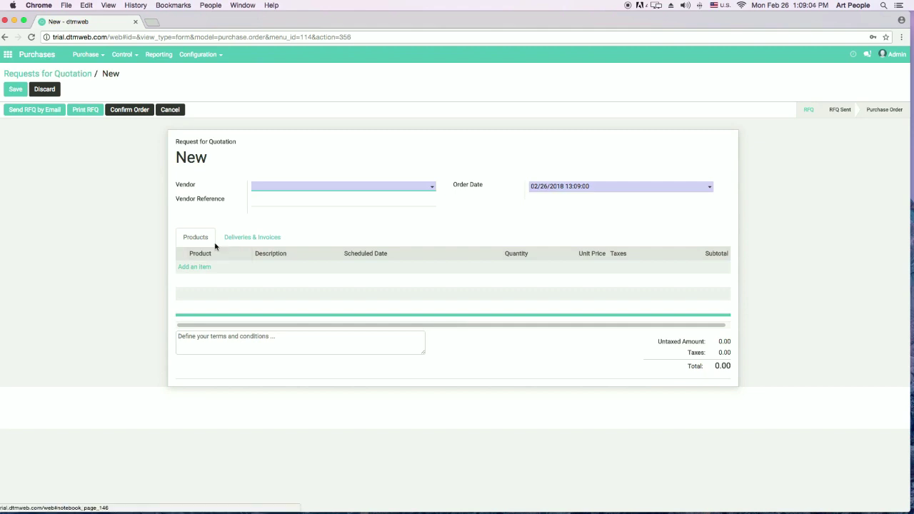
pyautogui.click(325, 188)
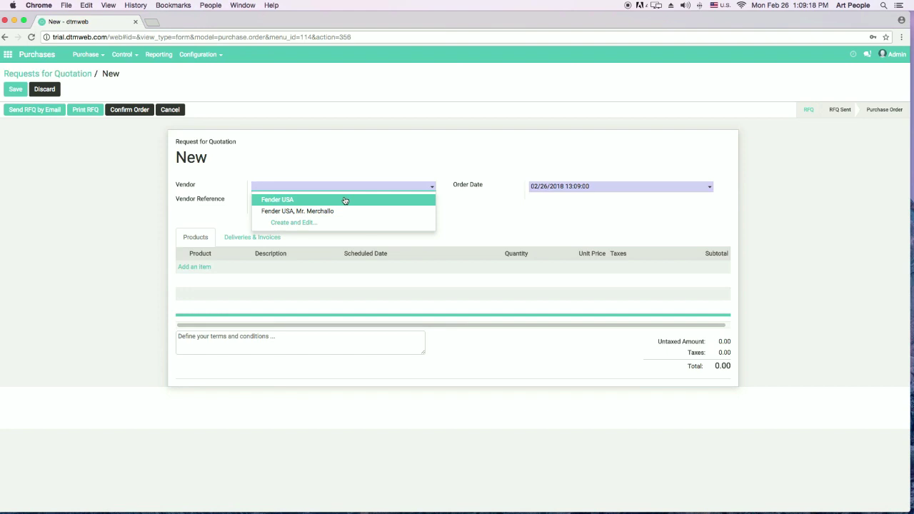
pyautogui.click(297, 204)
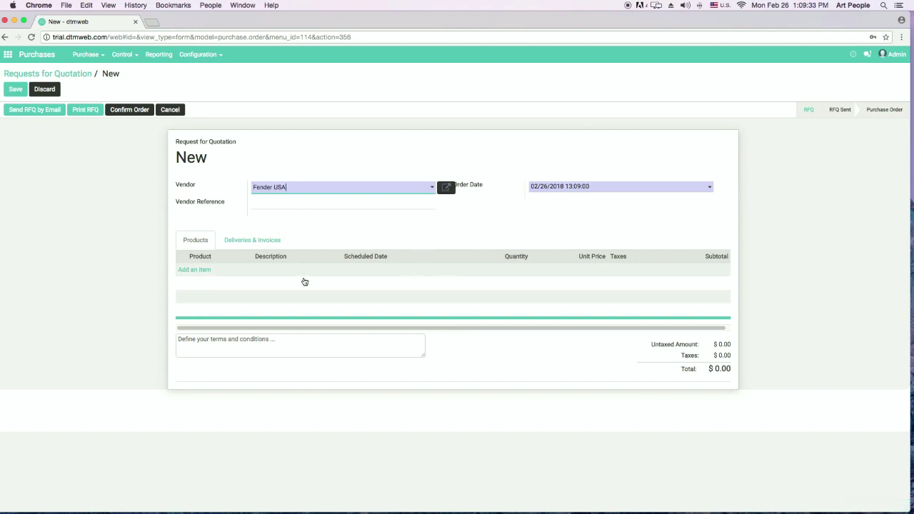
pyautogui.click(342, 205)
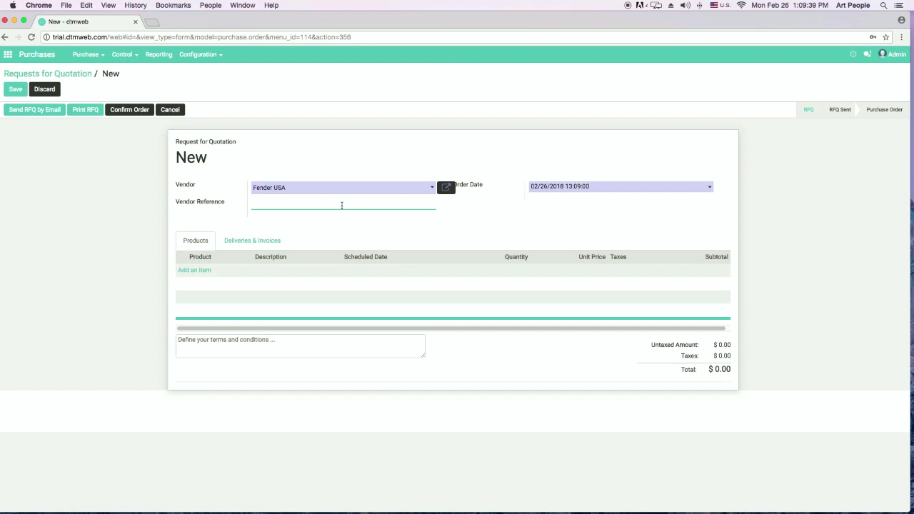
pyautogui.write('US')
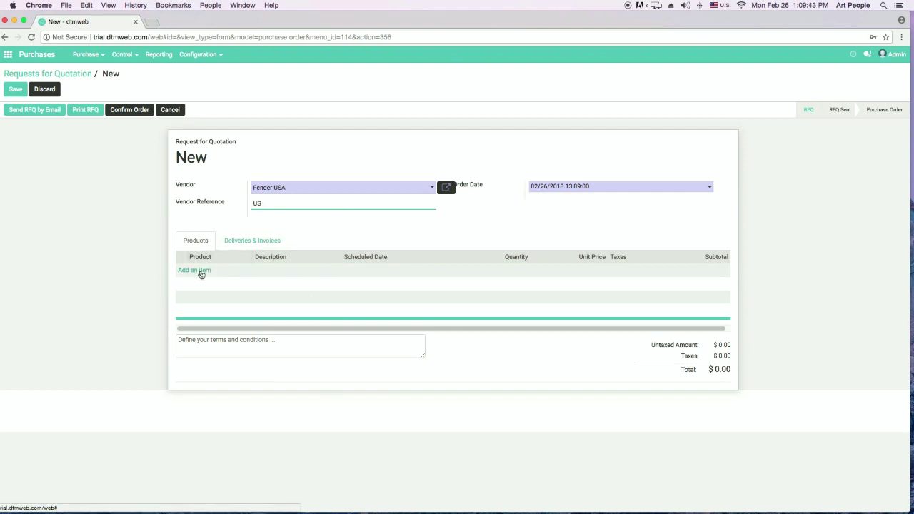
# Add a Fender Guitar line to the request for quotation with a quantity of 5.
pyautogui.click(202, 274)
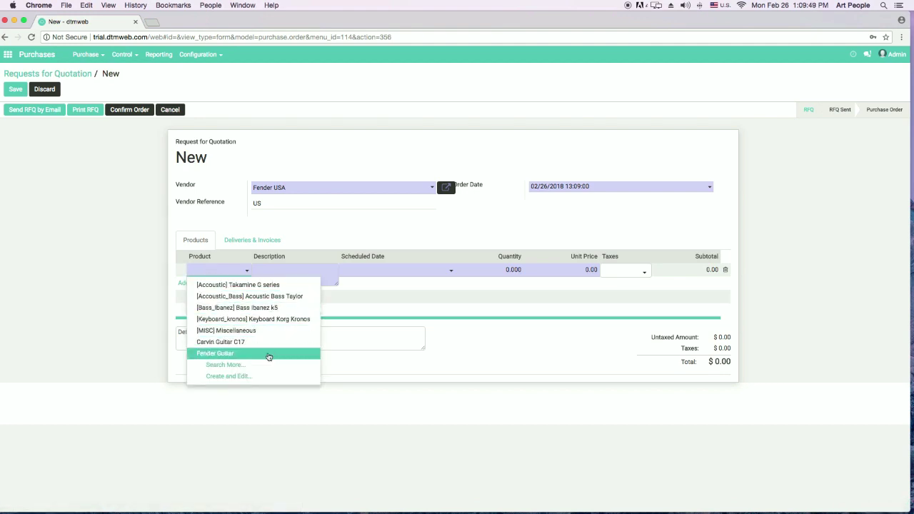
pyautogui.click(269, 353)
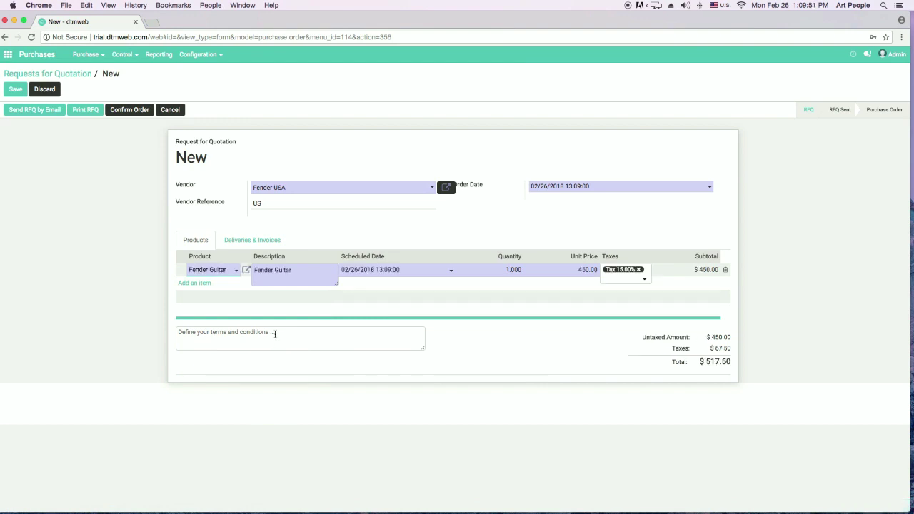
pyautogui.click(493, 269)
pyautogui.click(507, 270)
pyautogui.press('BackSpace')
pyautogui.write('5')
pyautogui.click(556, 334)
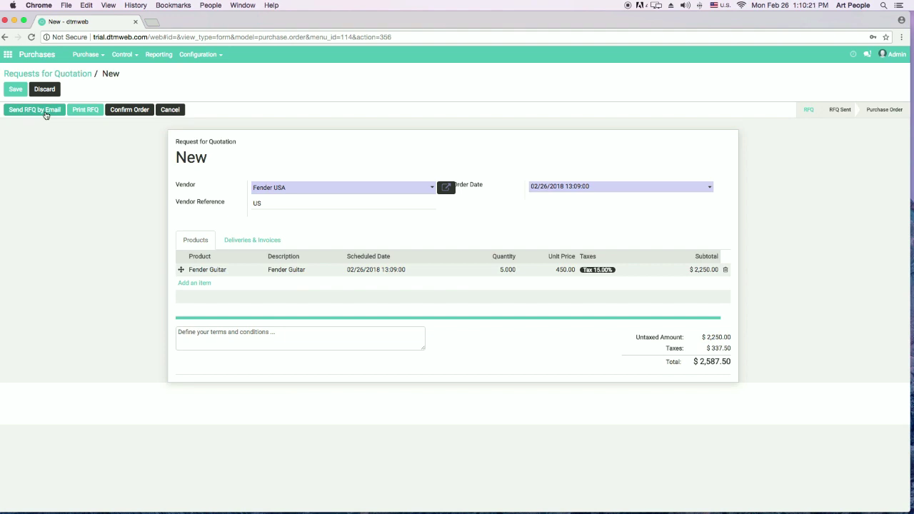
# Start emailing the request for quotation, save the vendor's job position and email details, and close the composed message unsent.
pyautogui.click(45, 112)
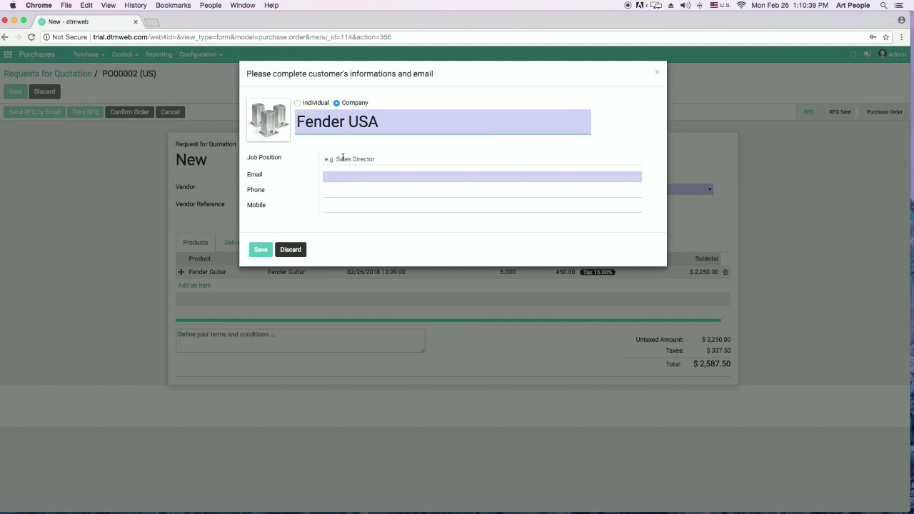
pyautogui.click(384, 158)
pyautogui.write('John Doe')
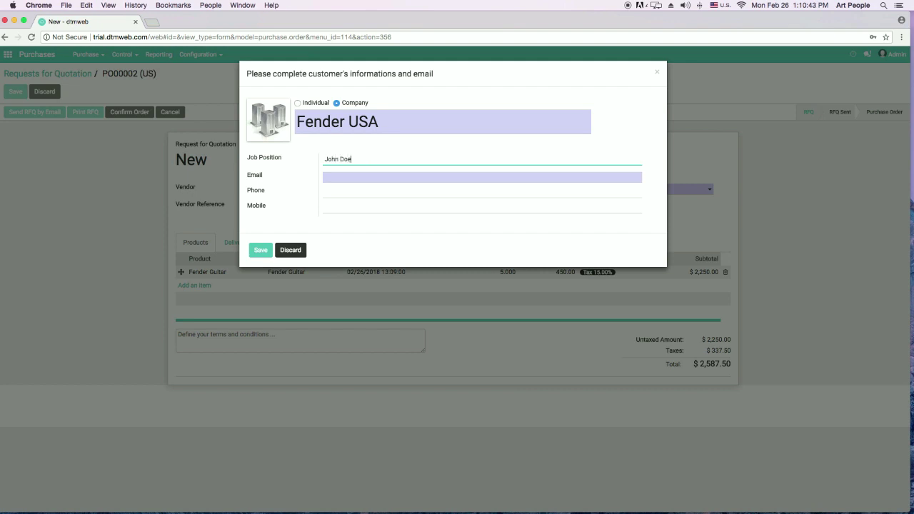
pyautogui.press('Tab')
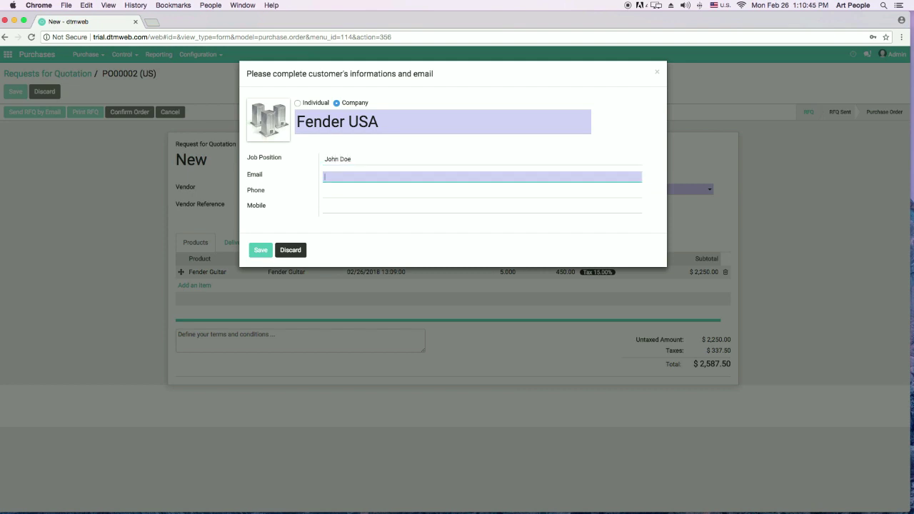
pyautogui.write('John@example.com')
pyautogui.click(260, 250)
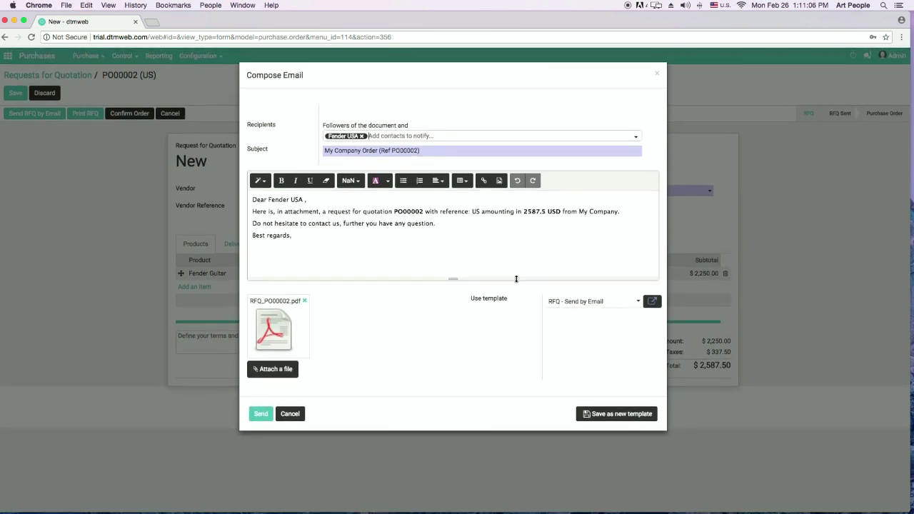
pyautogui.click(657, 73)
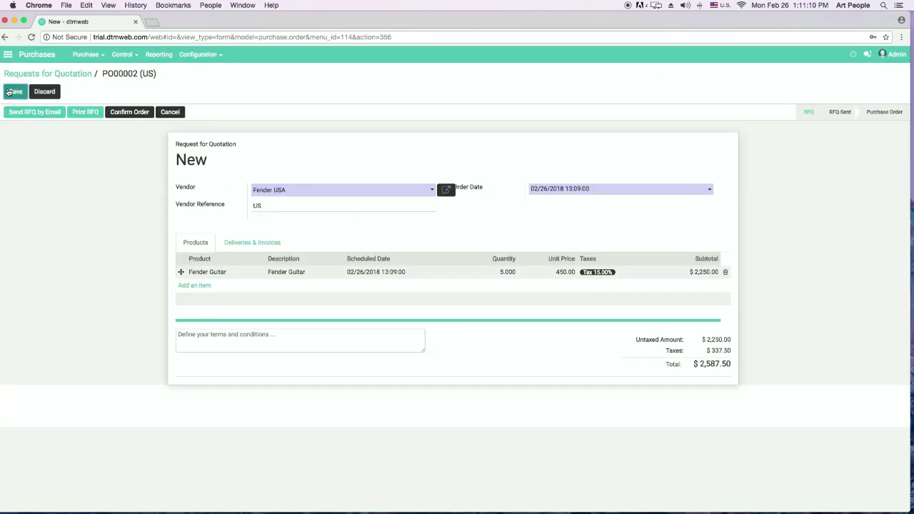
# Save the request for quotation and confirm it as a purchase order.
pyautogui.click(10, 91)
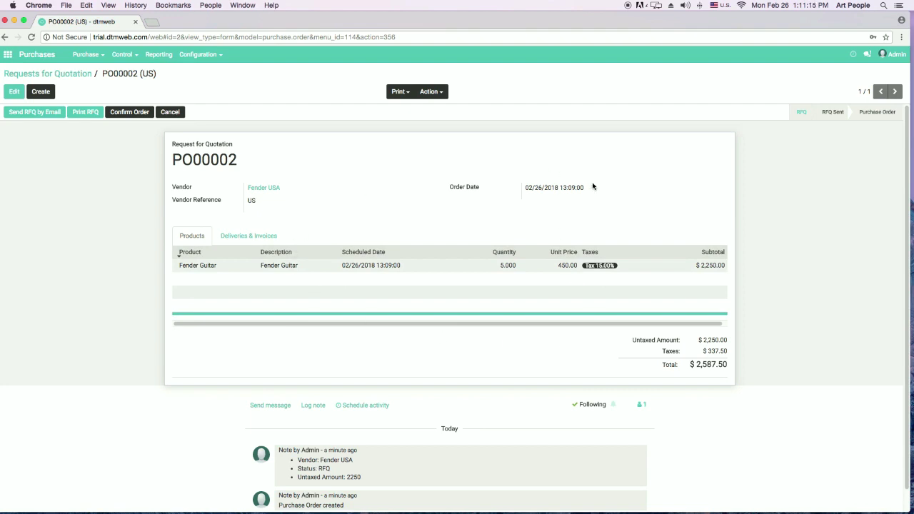
pyautogui.click(138, 119)
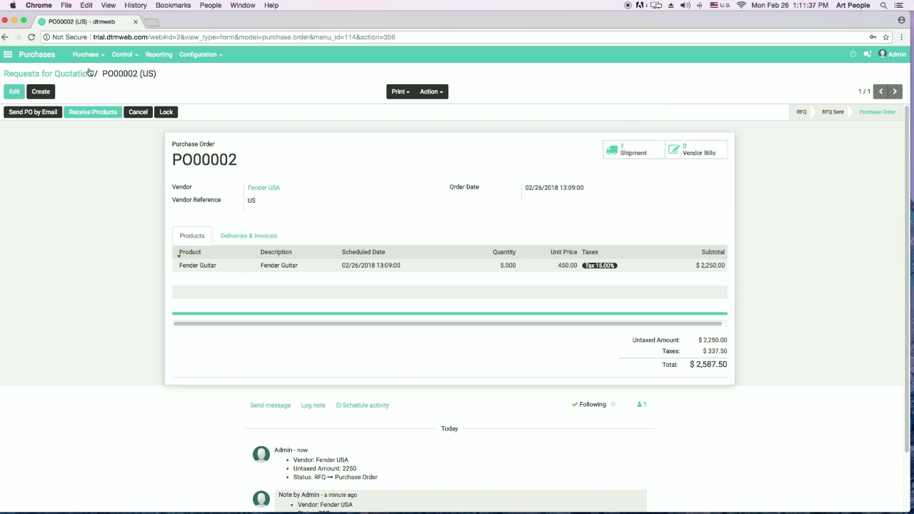
# Open the pending Fender USA receipt in the Inventory module and review its product line and history.
pyautogui.click(9, 55)
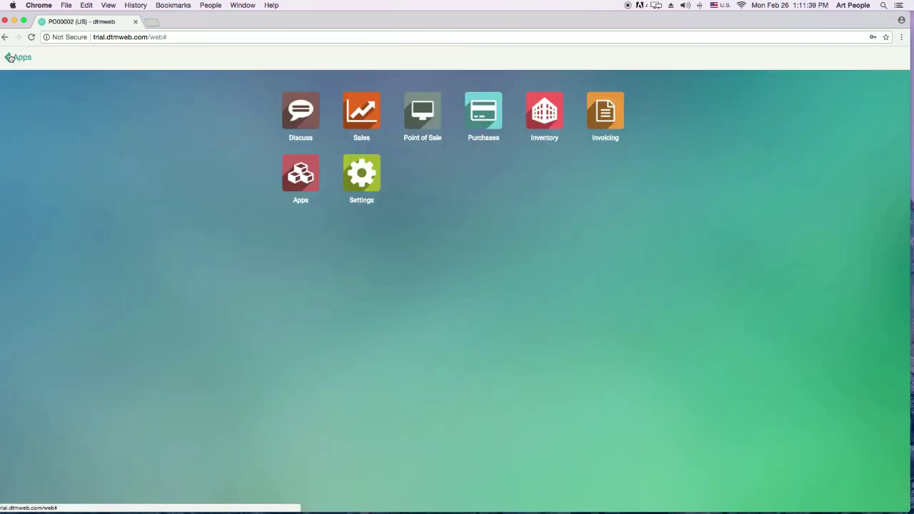
pyautogui.click(549, 124)
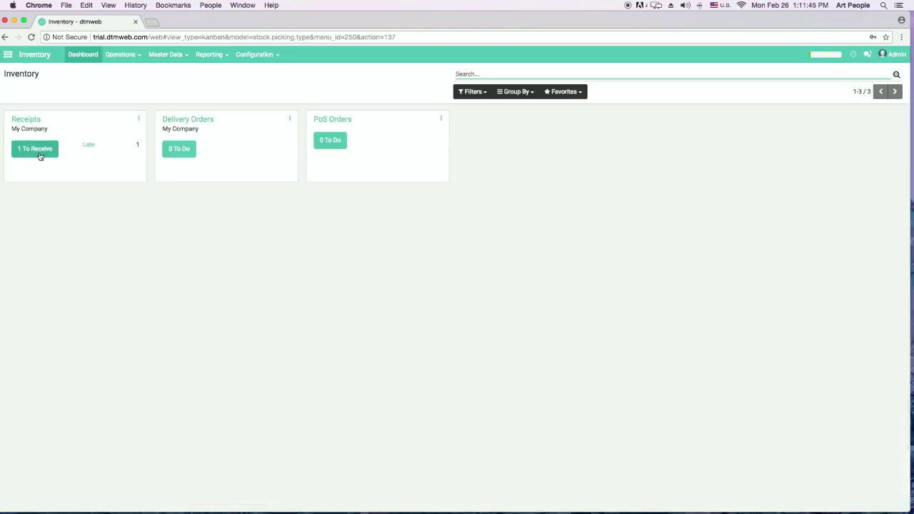
pyautogui.click(40, 154)
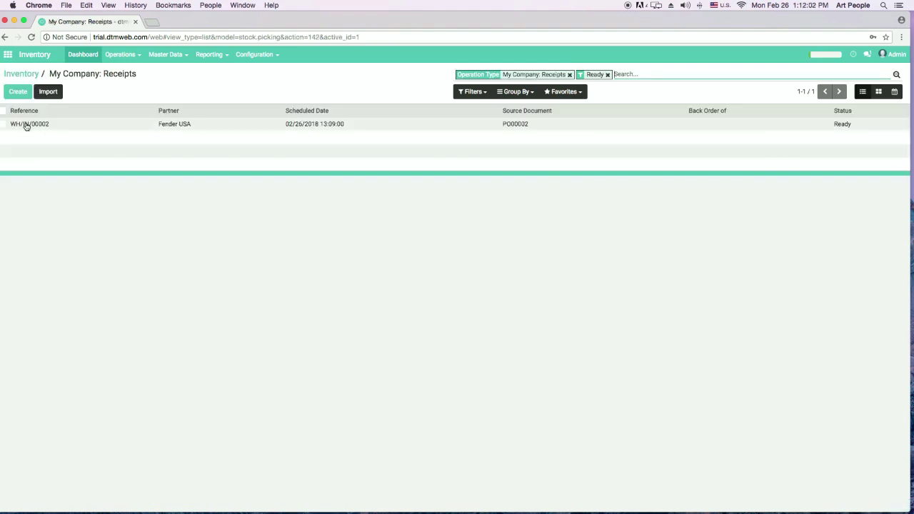
pyautogui.click(29, 125)
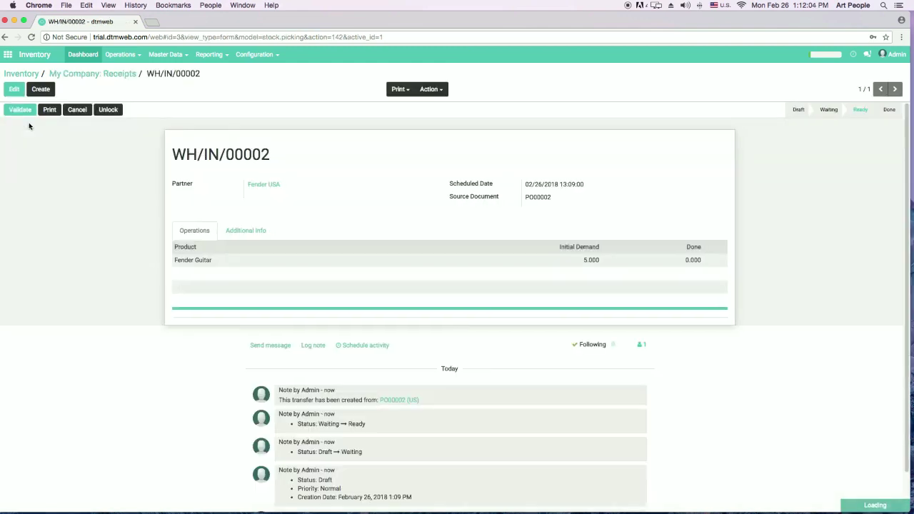
pyautogui.scroll(-2, 472, 300)
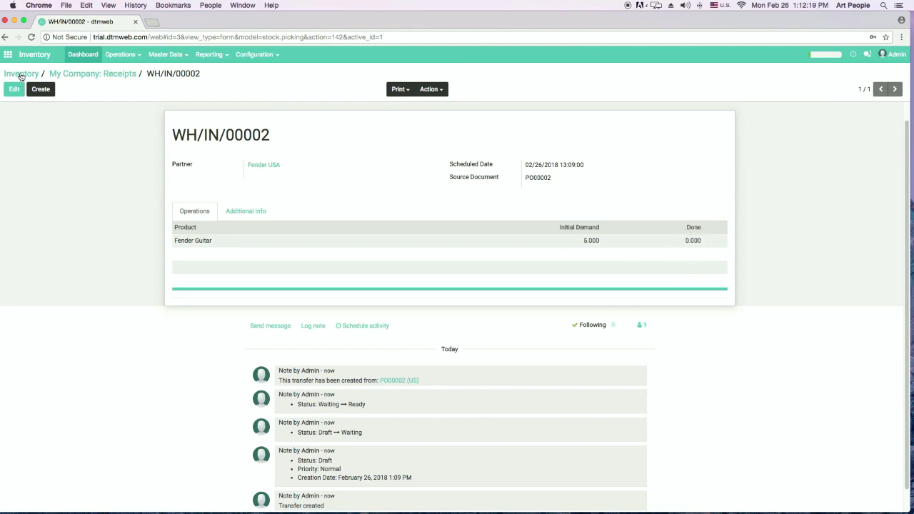
# Switch to Purchases, open the newest Fender USA purchase order, and start receiving its products.
pyautogui.click(7, 55)
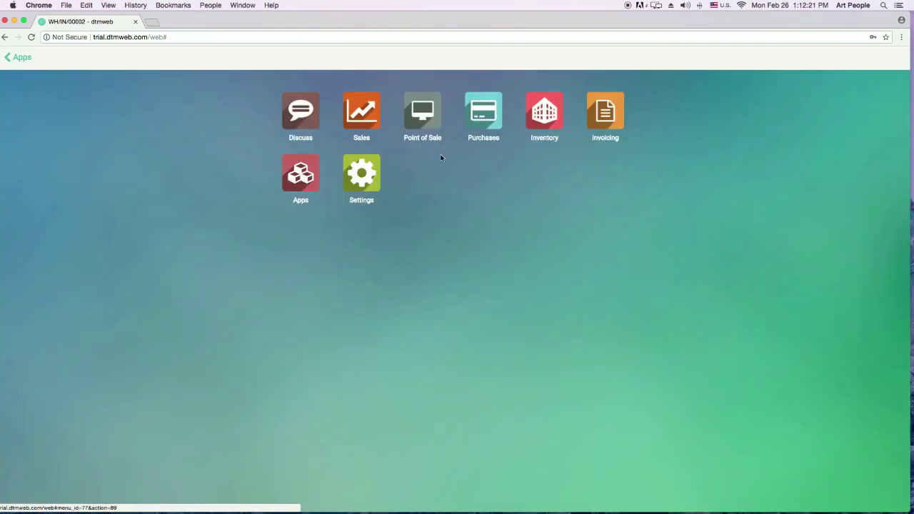
pyautogui.click(480, 112)
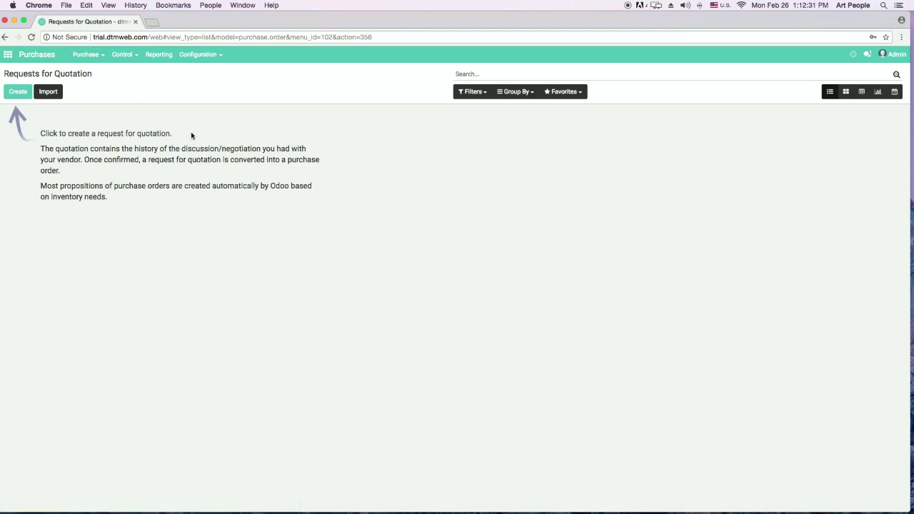
pyautogui.click(93, 60)
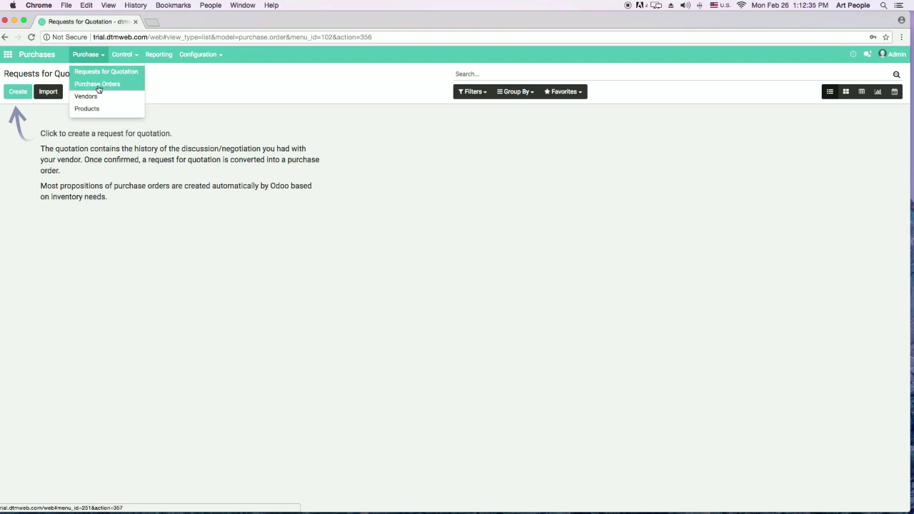
pyautogui.click(99, 85)
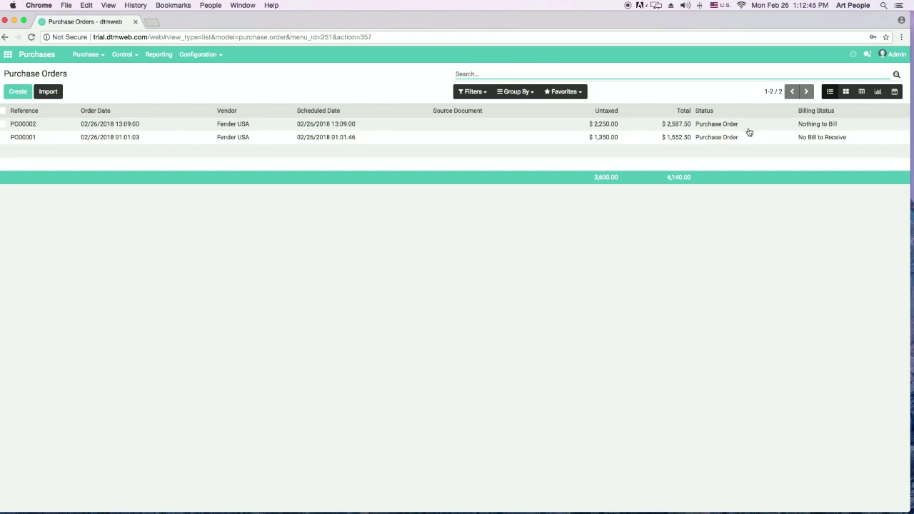
pyautogui.click(242, 125)
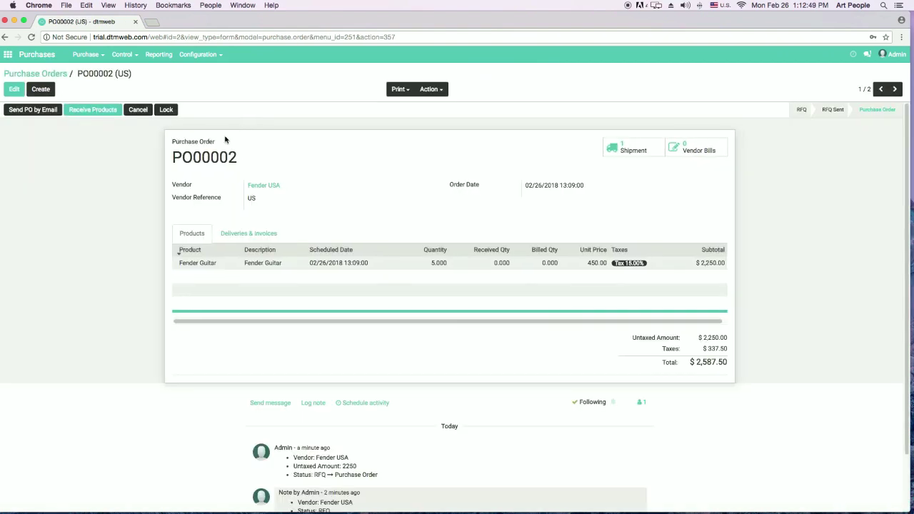
pyautogui.click(99, 113)
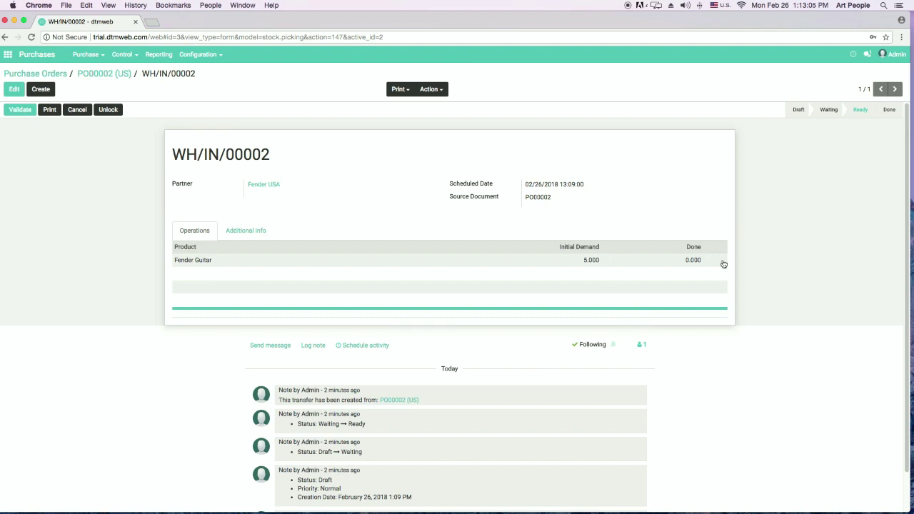
# Set the Fender Guitar line's done quantity to 5, validate the receipt, and review its history.
pyautogui.click(15, 90)
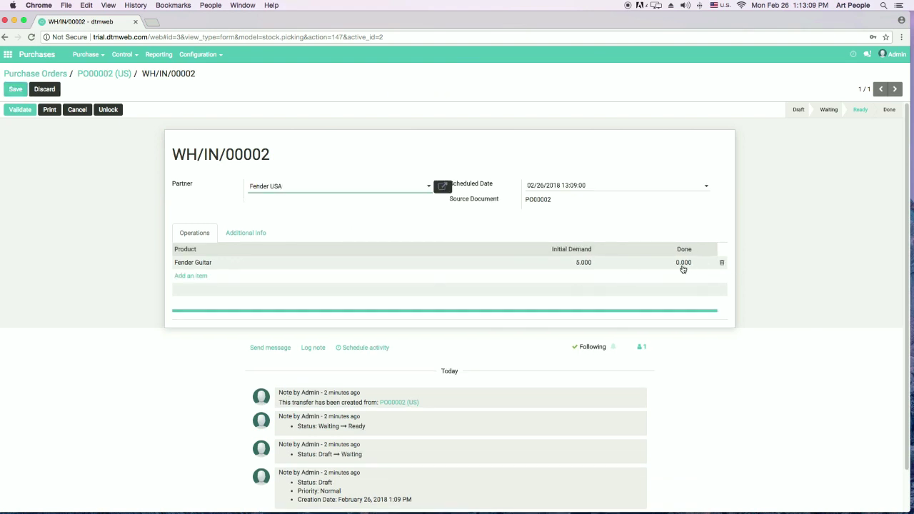
pyautogui.click(678, 264)
pyautogui.write('5')
pyautogui.click(796, 305)
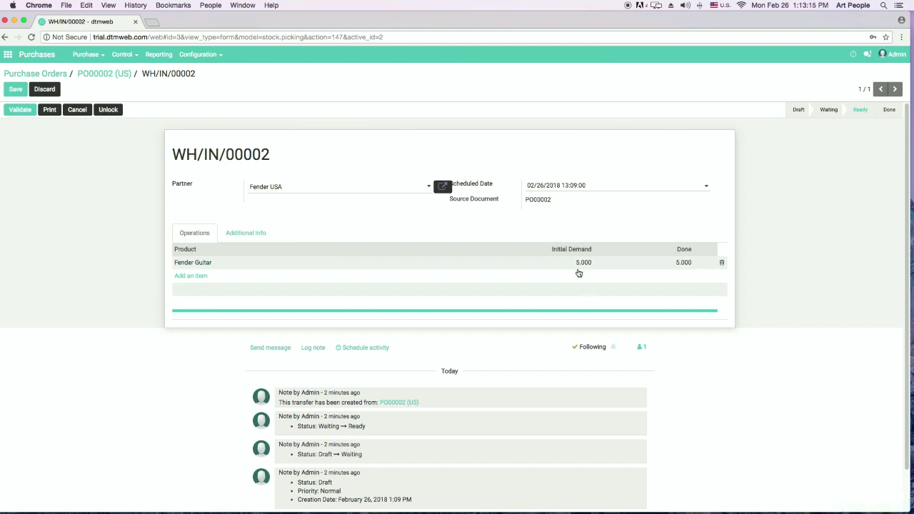
pyautogui.click(14, 111)
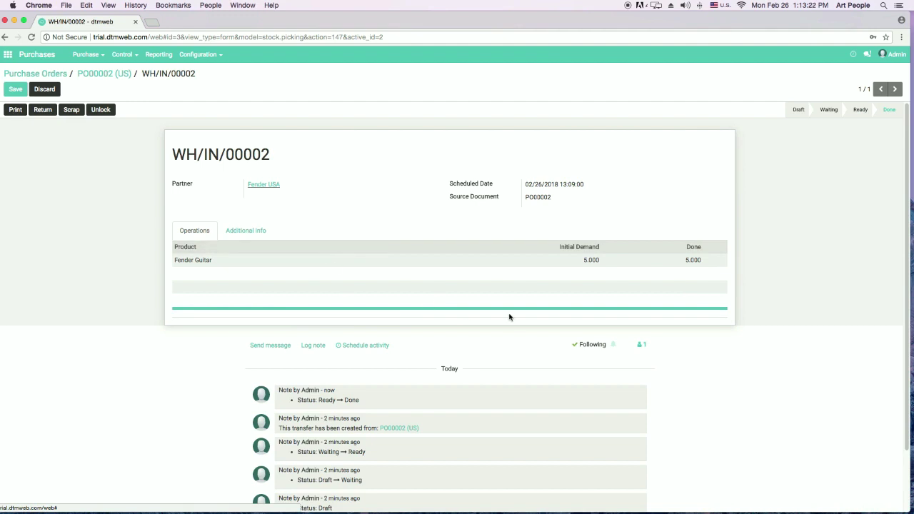
pyautogui.scroll(-2, 510, 317)
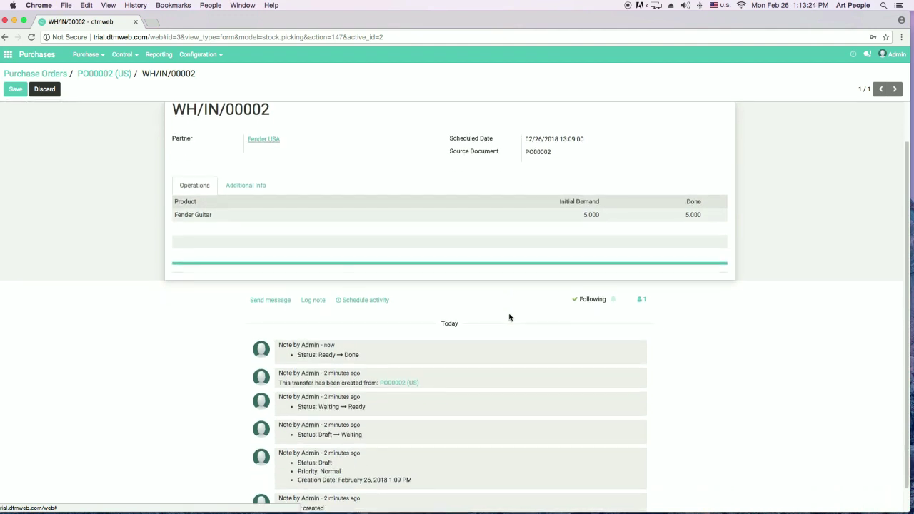
pyautogui.scroll(2, 509, 317)
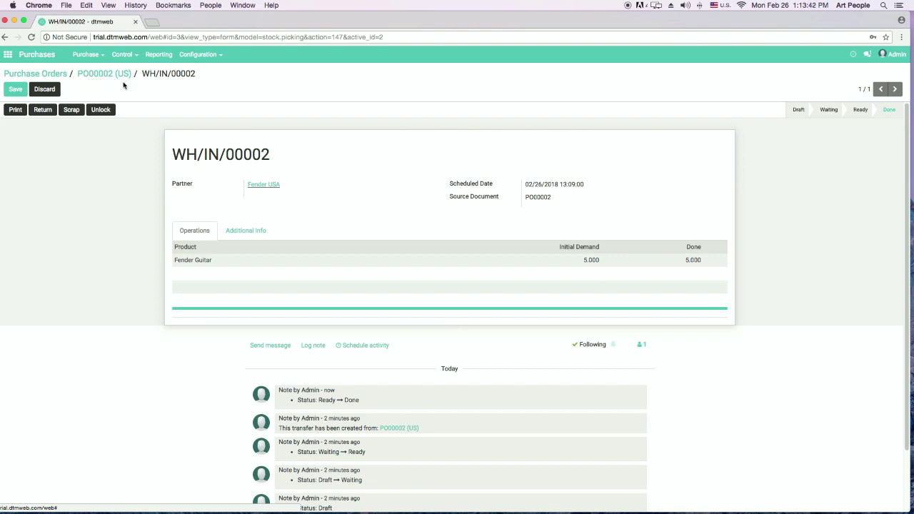
# Open the product list in Inventory to check the on-hand quantity of the Fender Guitar.
pyautogui.click(9, 55)
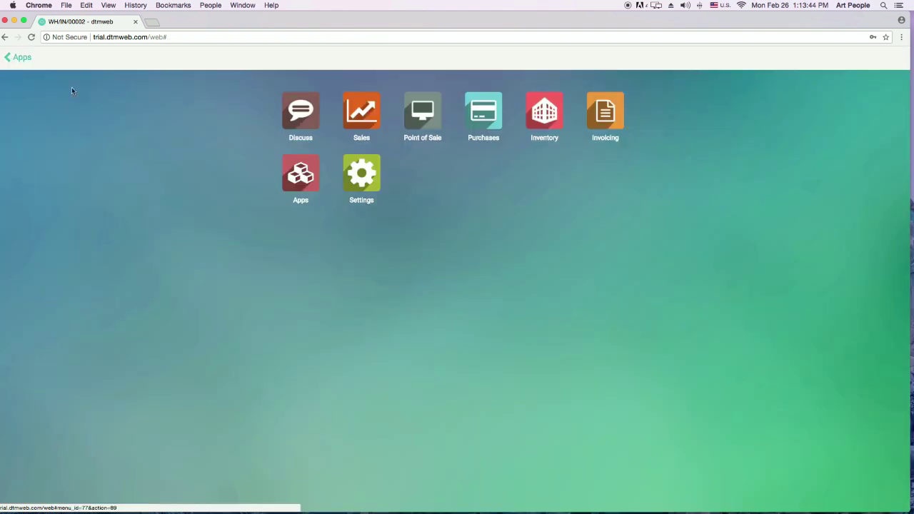
pyautogui.click(539, 123)
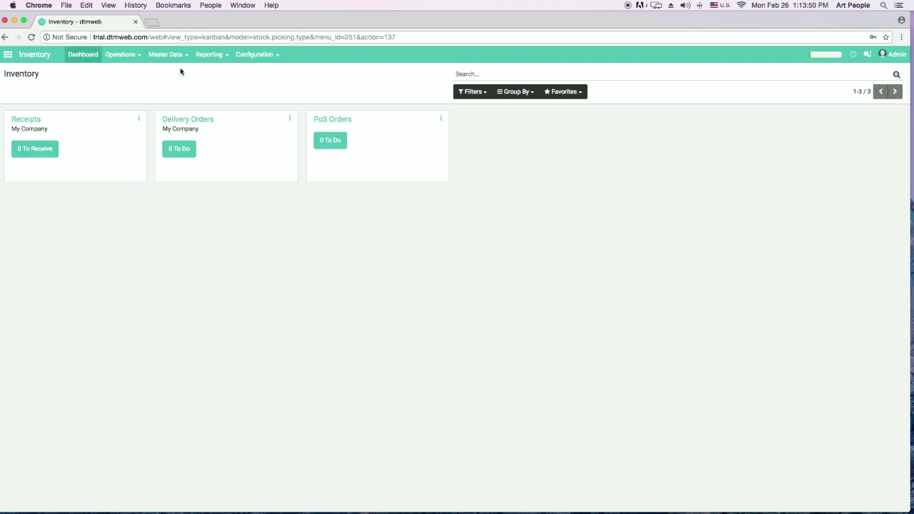
pyautogui.click(166, 55)
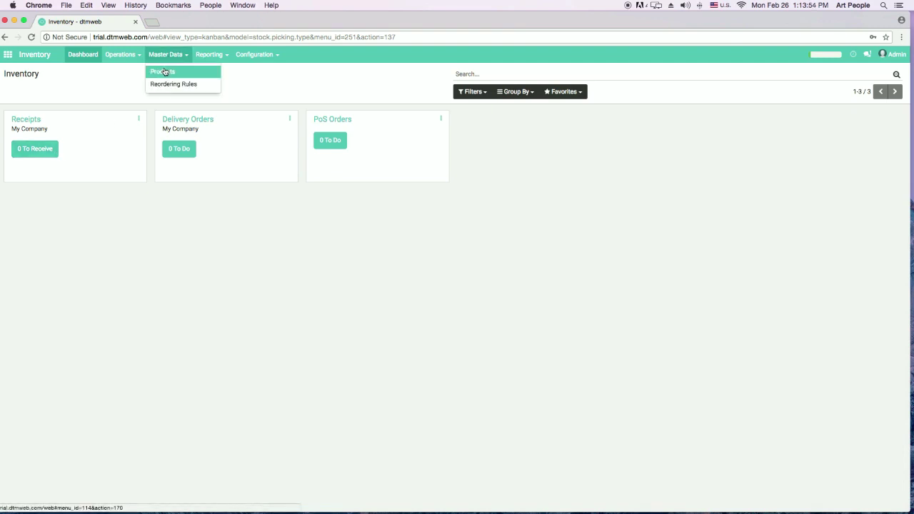
pyautogui.click(164, 70)
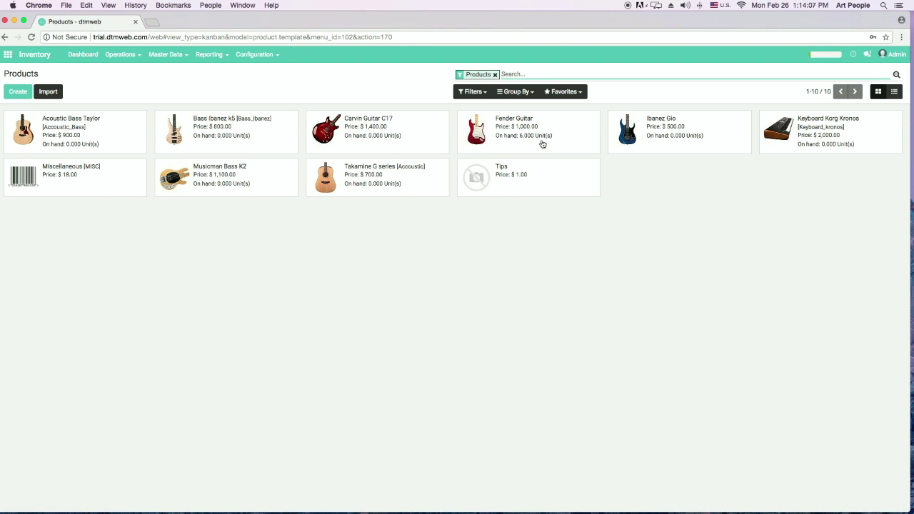
# Group the product list by Internal Category using a custom group.
pyautogui.click(520, 91)
pyautogui.click(520, 108)
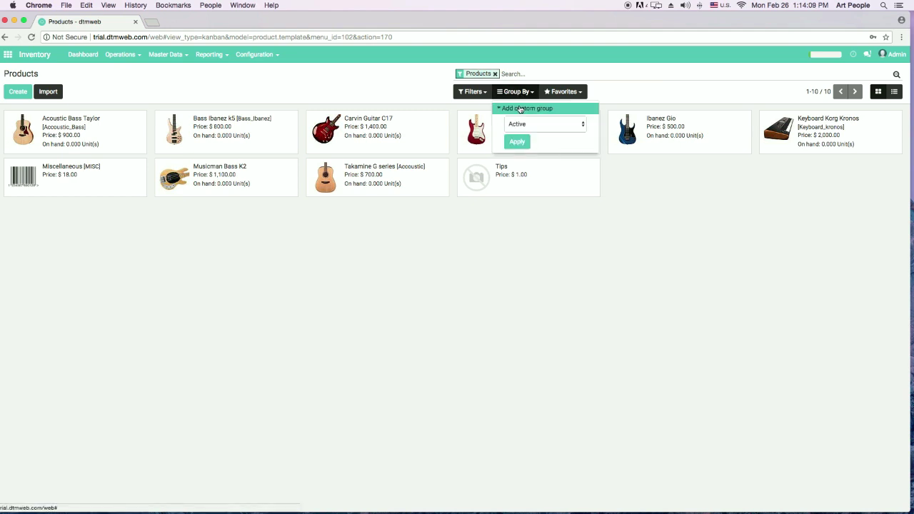
pyautogui.click(522, 124)
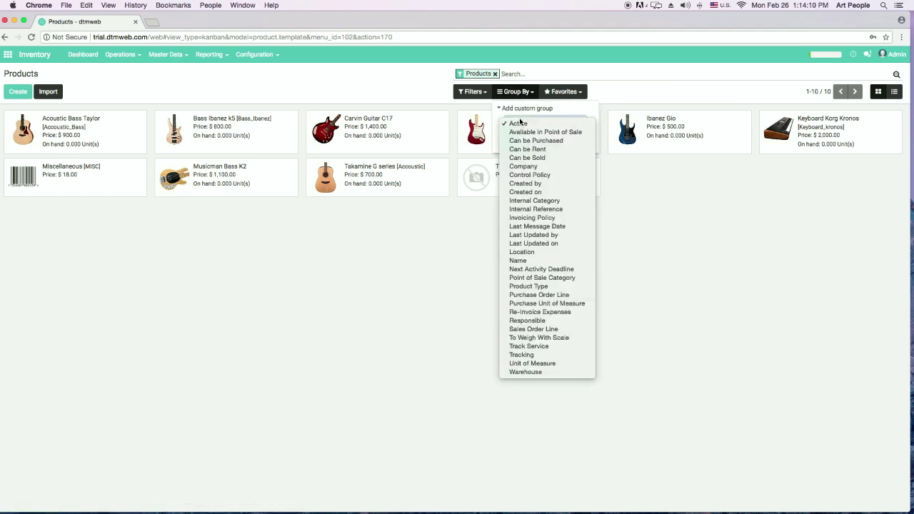
pyautogui.click(551, 202)
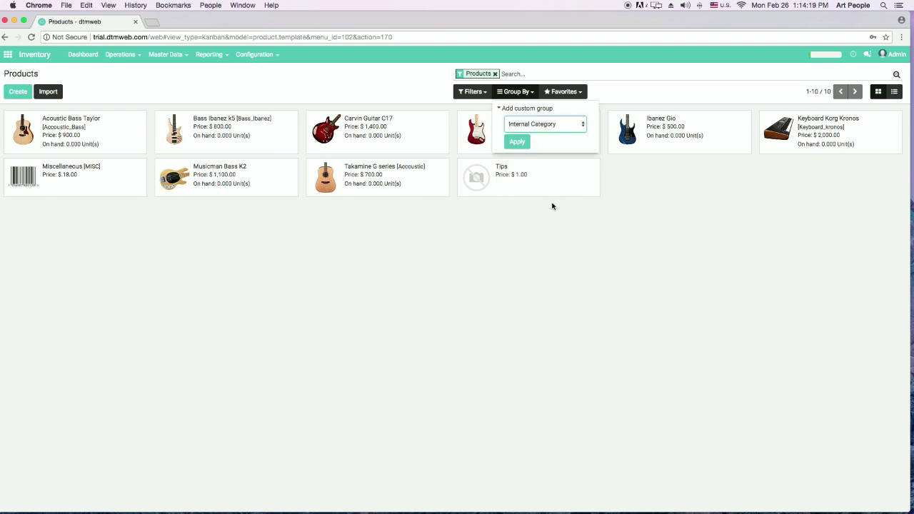
pyautogui.click(521, 146)
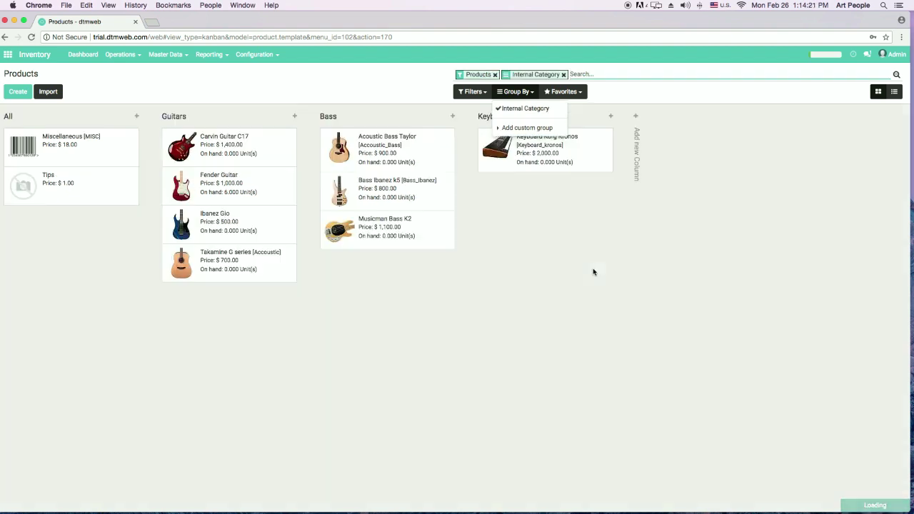
pyautogui.click(559, 288)
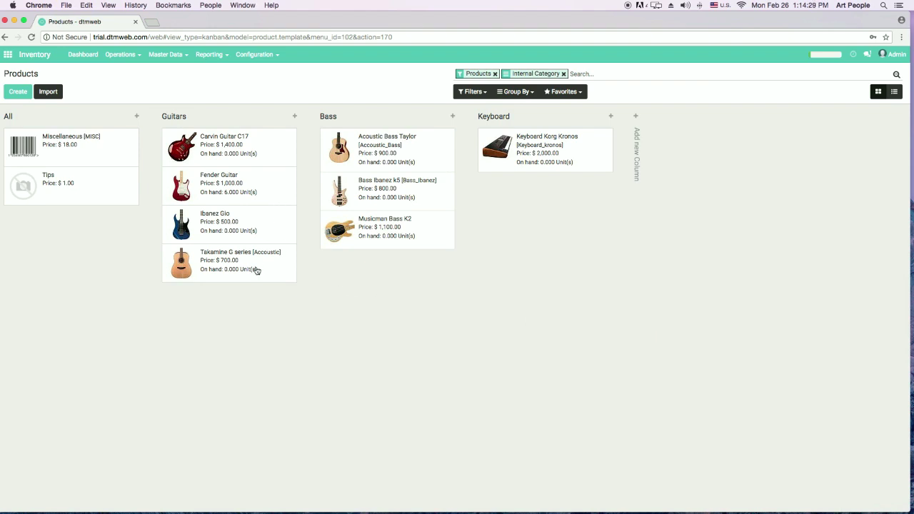
# Create a new vendor bill in Purchases and fill it from the received Fender USA purchase order.
pyautogui.click(9, 57)
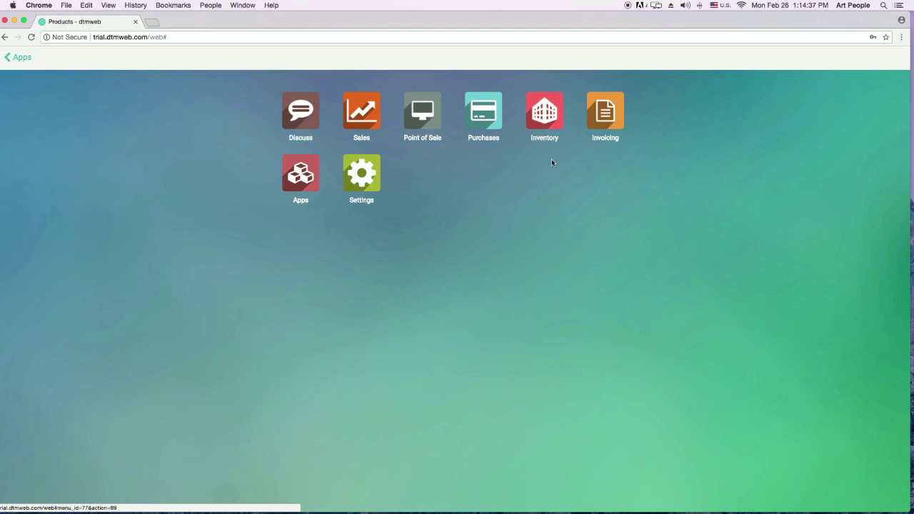
pyautogui.click(478, 117)
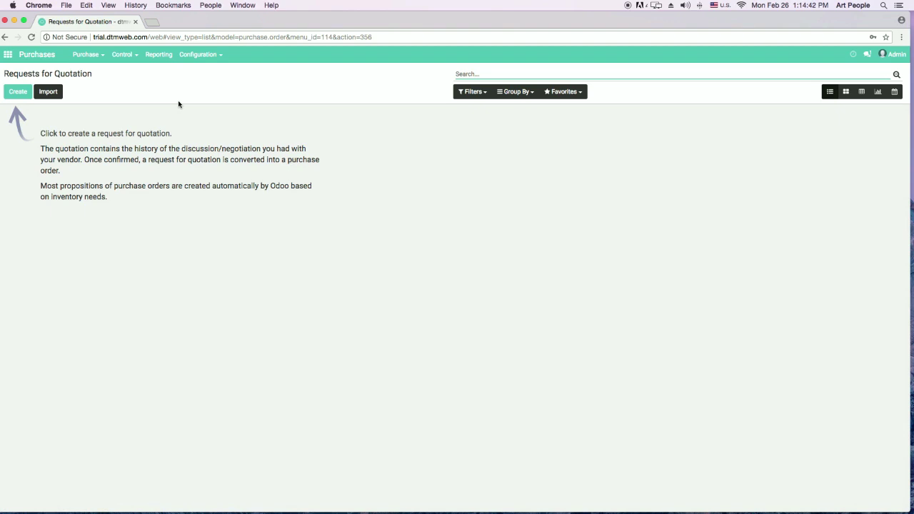
pyautogui.click(87, 57)
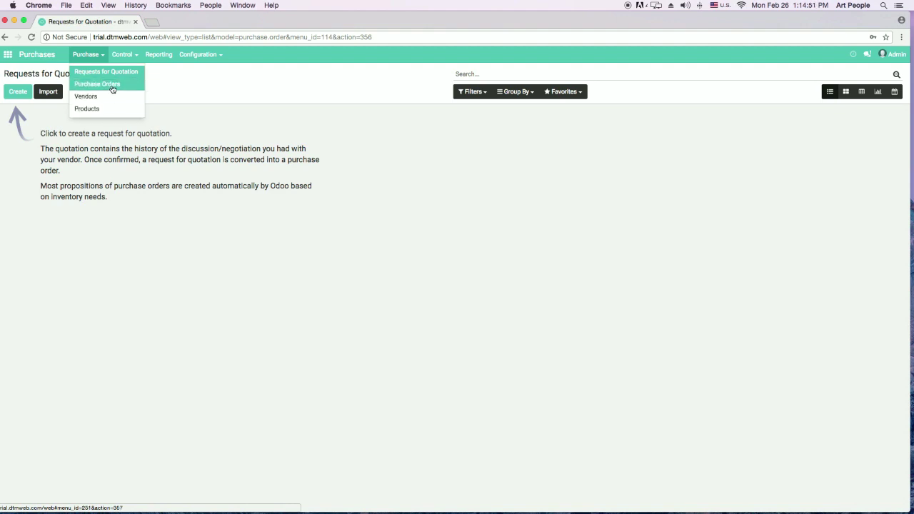
pyautogui.click(123, 55)
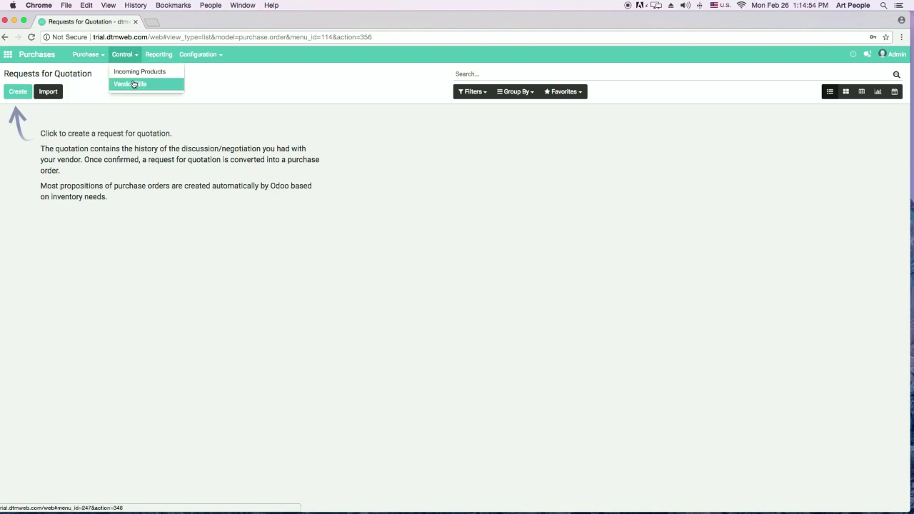
pyautogui.click(132, 86)
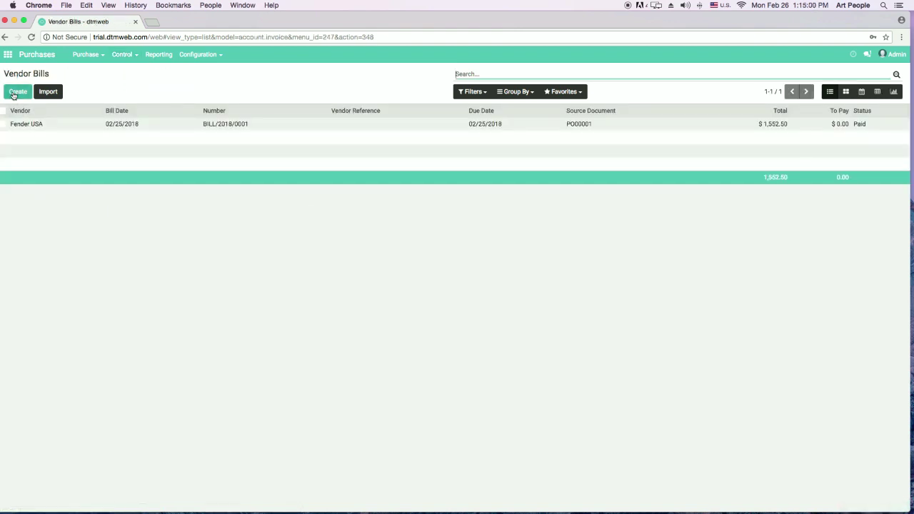
pyautogui.click(15, 92)
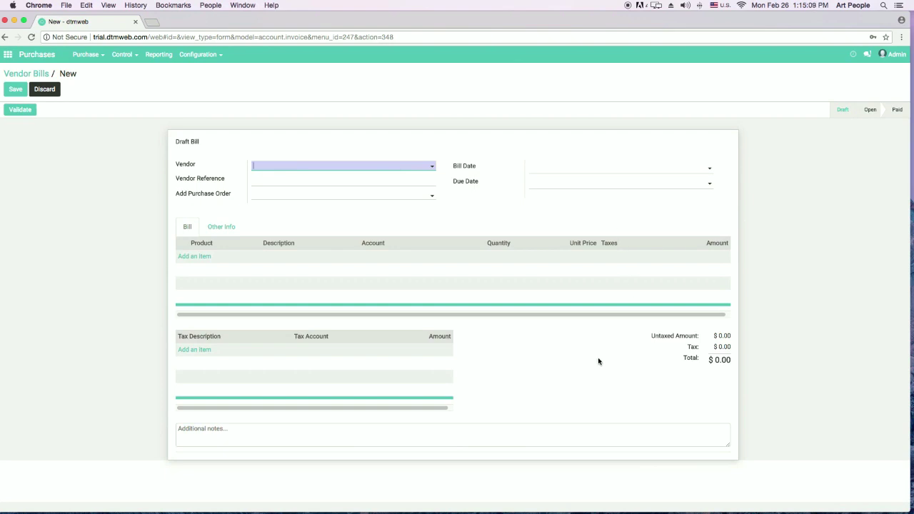
pyautogui.click(373, 198)
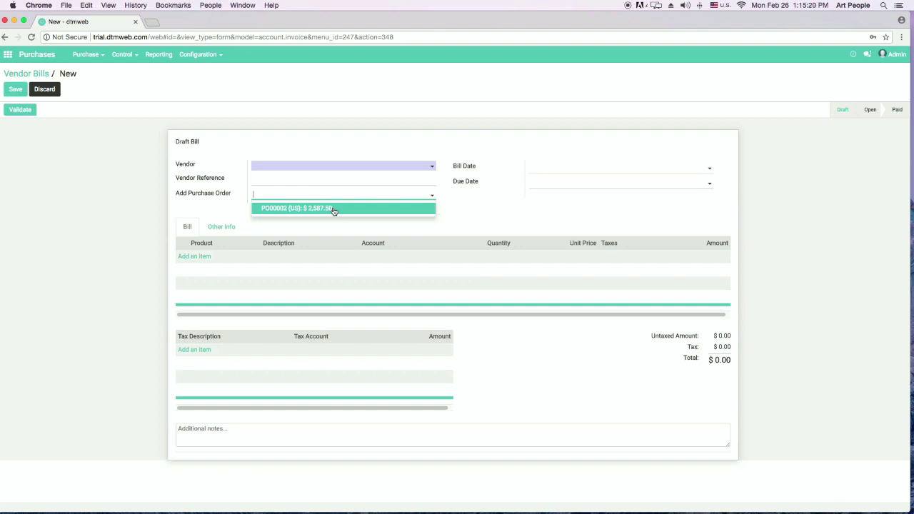
pyautogui.click(334, 209)
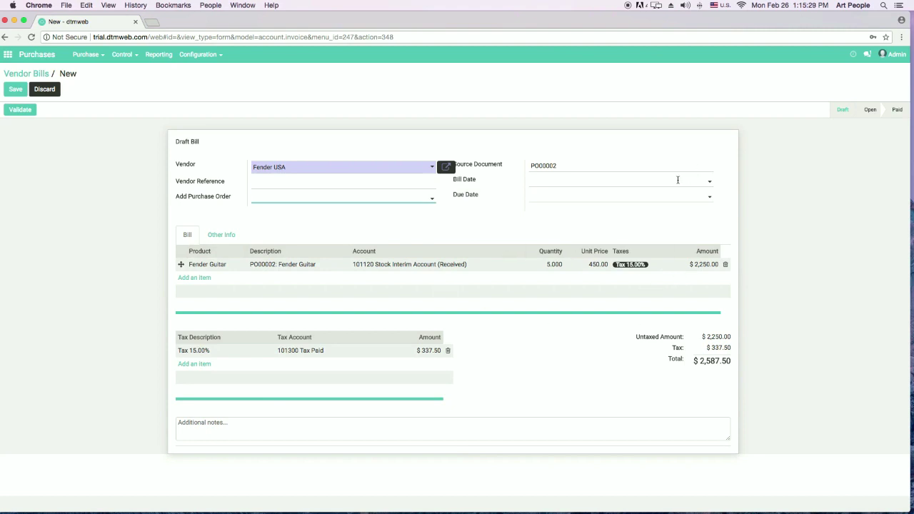
# Set the bill date and due date to 02/28/2018 and the vendor reference to US02.
pyautogui.click(679, 180)
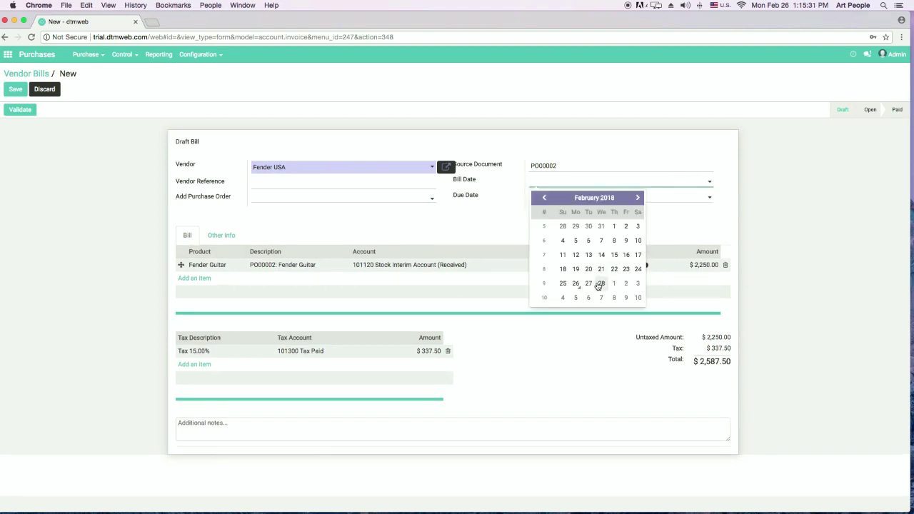
pyautogui.click(601, 282)
pyautogui.click(596, 197)
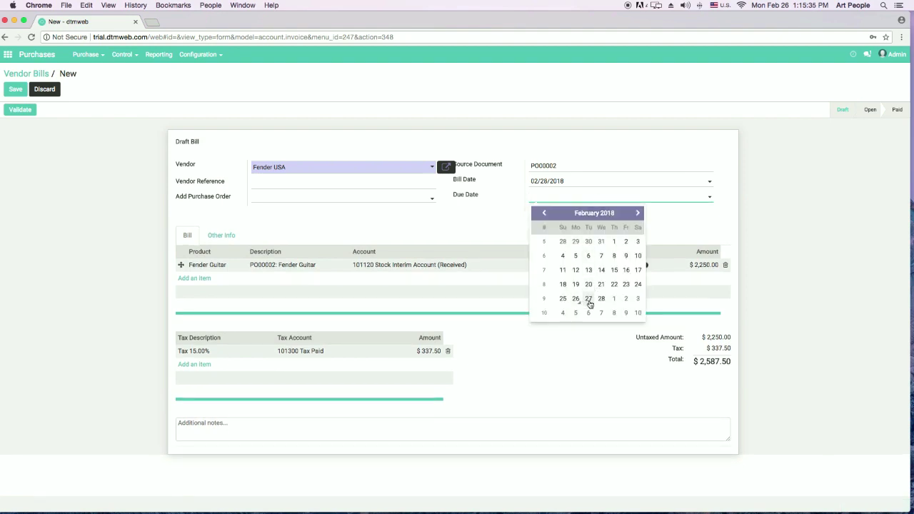
pyautogui.click(601, 298)
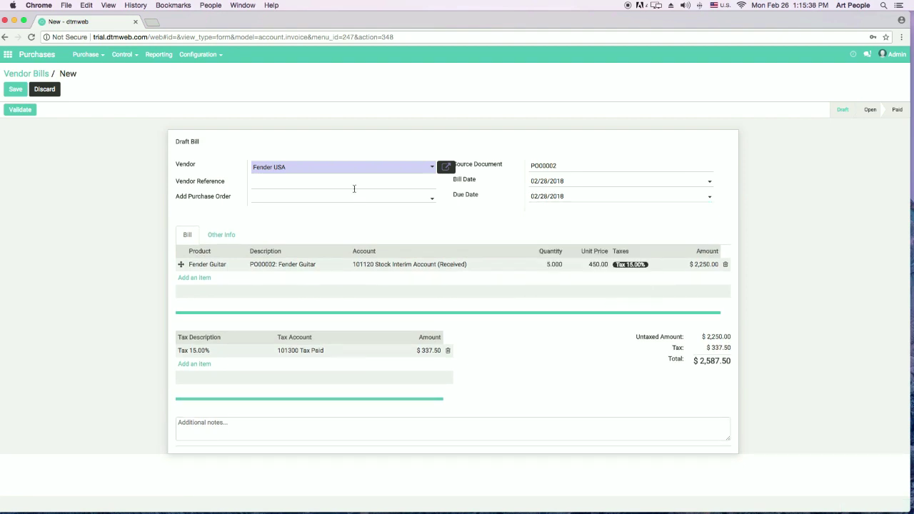
pyautogui.click(353, 189)
pyautogui.write('US02')
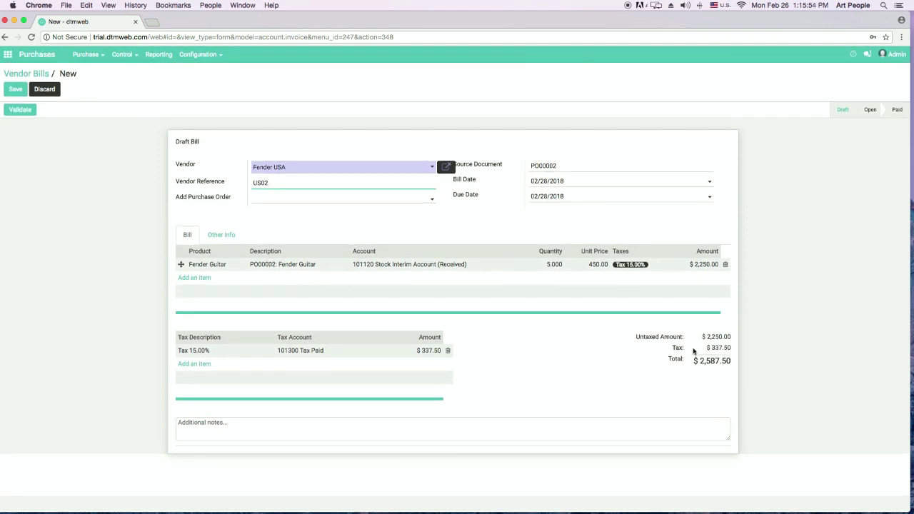
# Save the draft Fender USA vendor bill and validate it.
pyautogui.scroll(-1, 547, 347)
pyautogui.scroll(1, 547, 347)
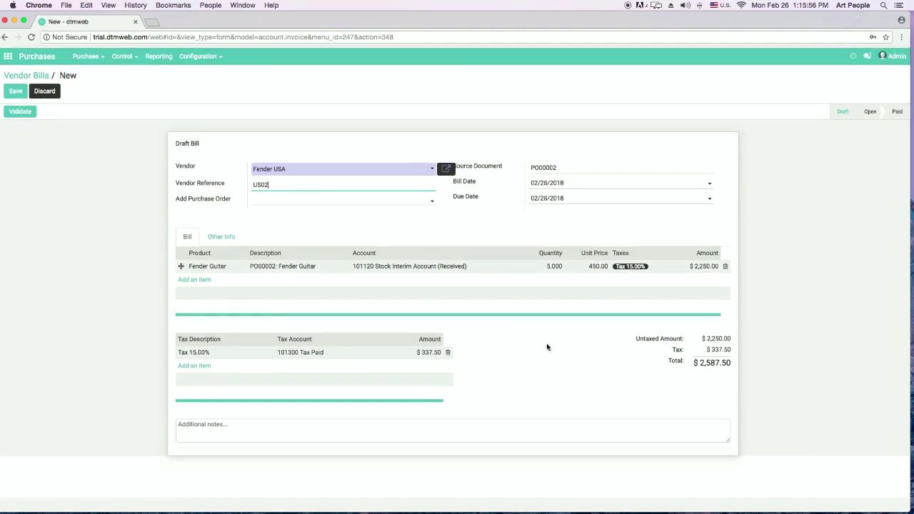
pyautogui.click(15, 92)
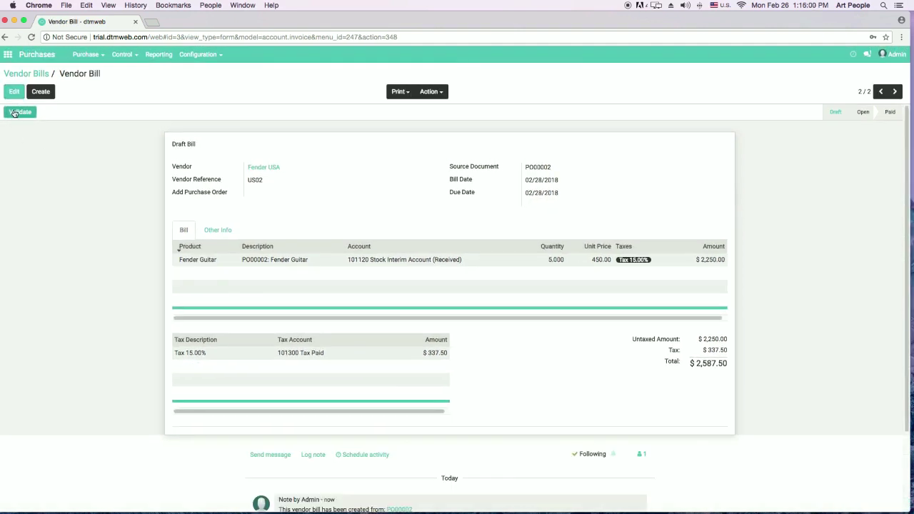
pyautogui.click(20, 112)
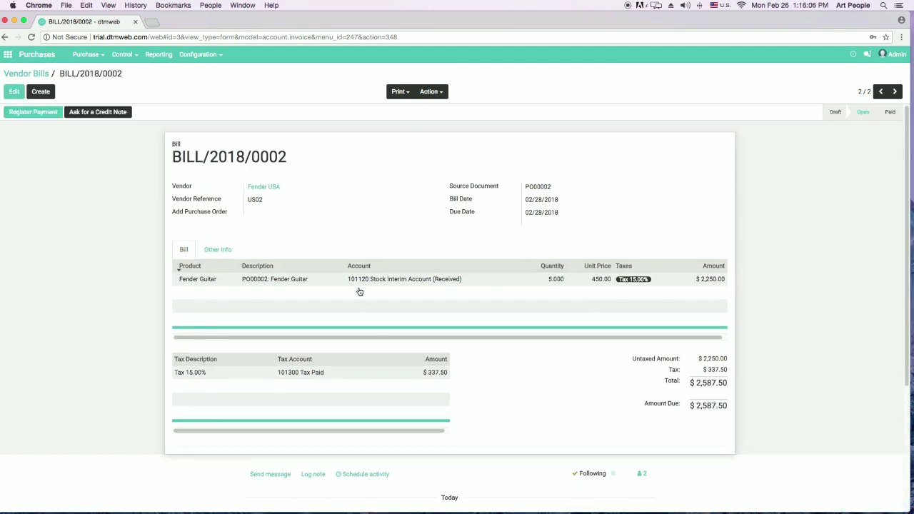
# Send the message "The bill is received safely." to the followers of the validated Fender USA vendor bill.
pyautogui.scroll(-1, 445, 343)
pyautogui.scroll(1, 444, 344)
pyautogui.scroll(-1, 328, 336)
pyautogui.scroll(-5, 329, 336)
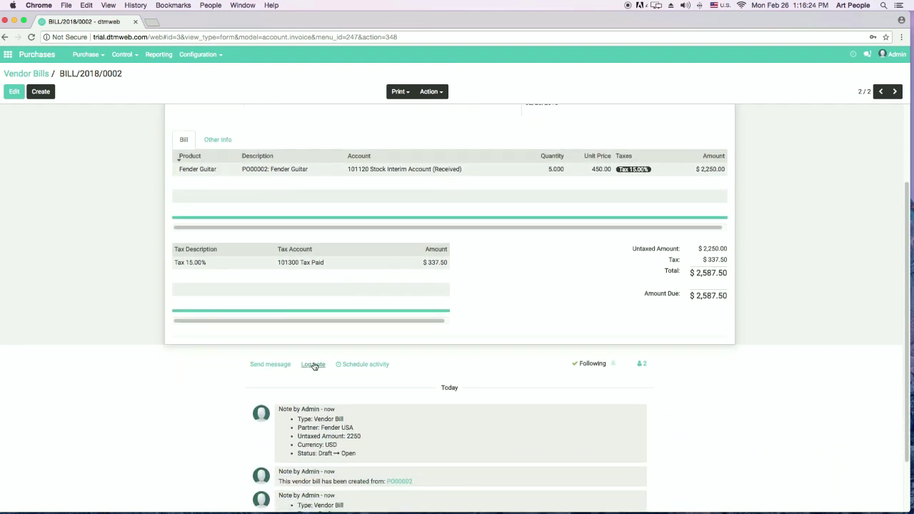
pyautogui.click(275, 365)
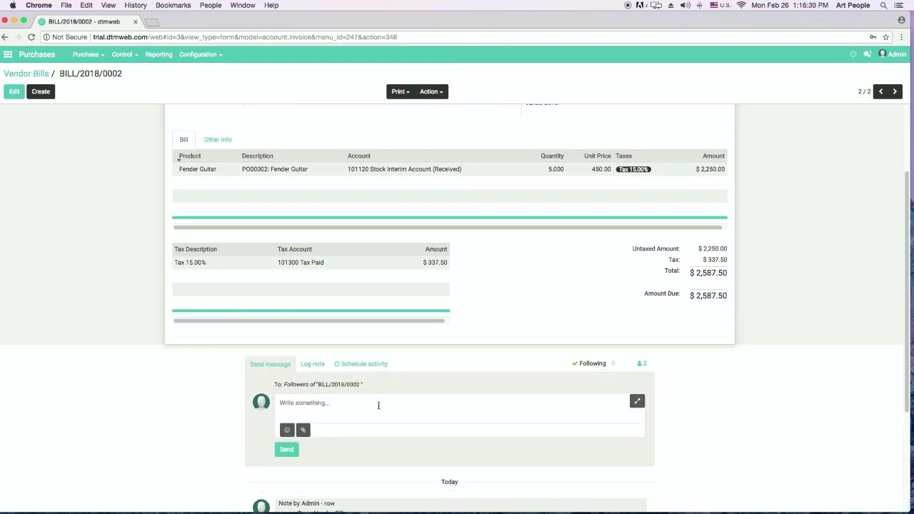
pyautogui.write('The bill is received safely.')
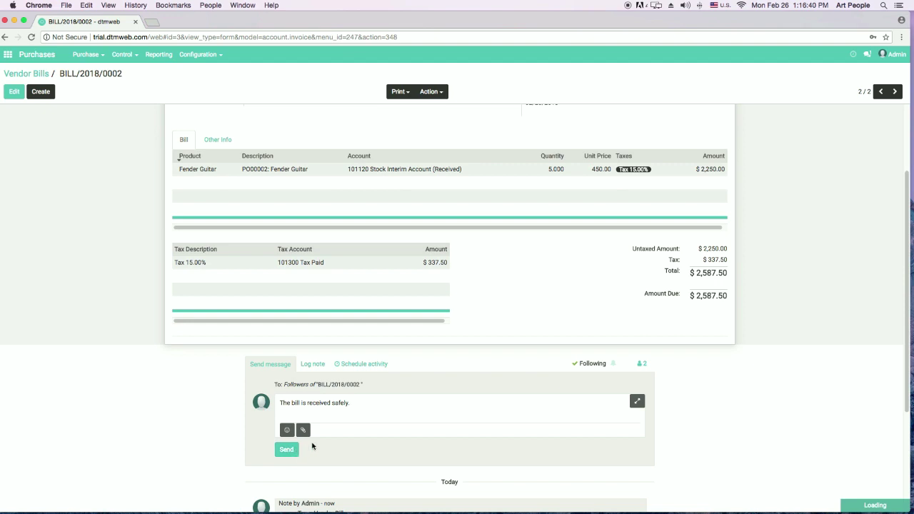
pyautogui.click(289, 450)
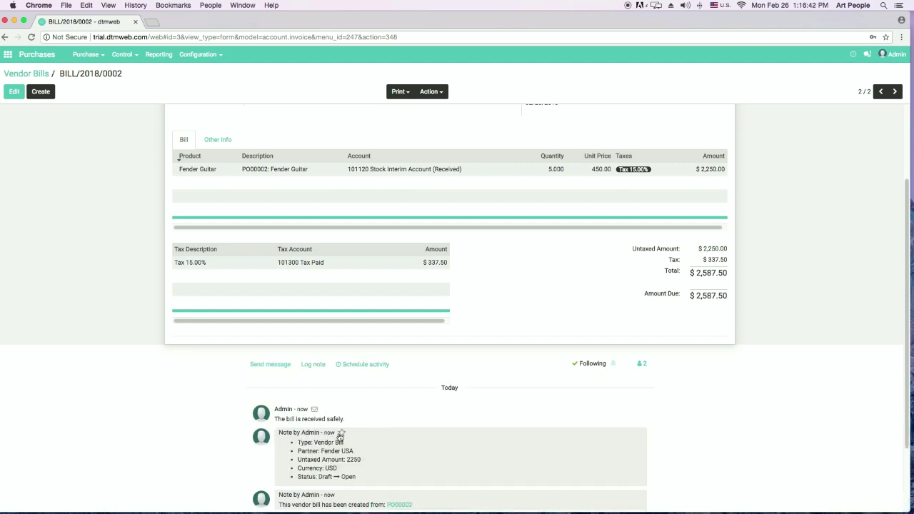
# Register the full $2,587.50 payment for the bill through the Bank (USD) journal, dated 02/26/2018 with memo US02.
pyautogui.scroll(3, 344, 433)
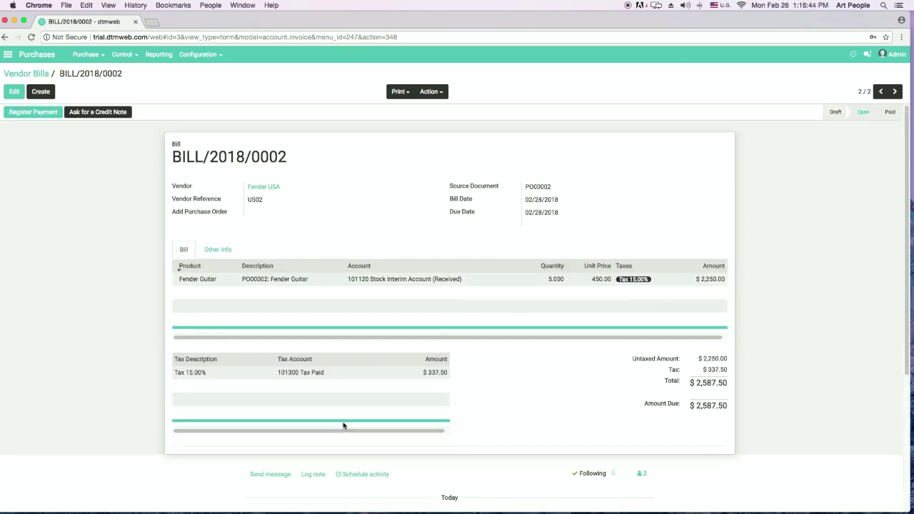
pyautogui.click(24, 114)
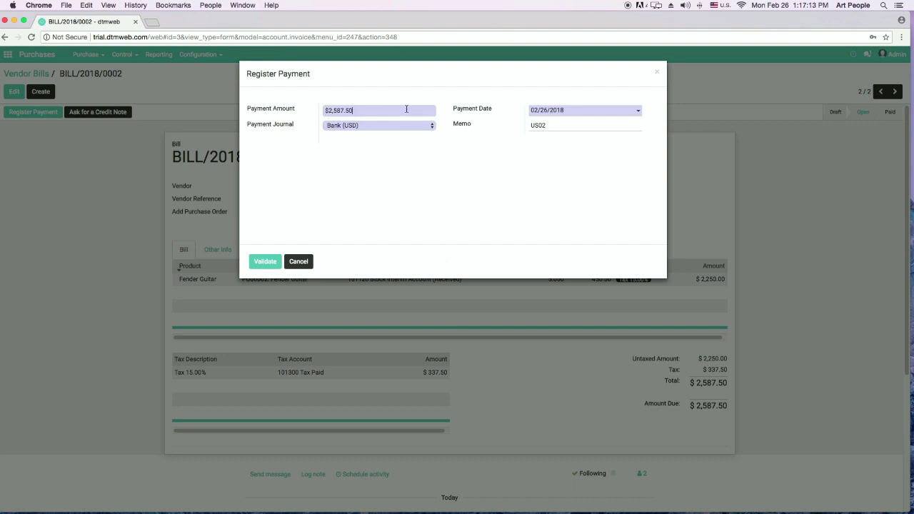
pyautogui.click(264, 261)
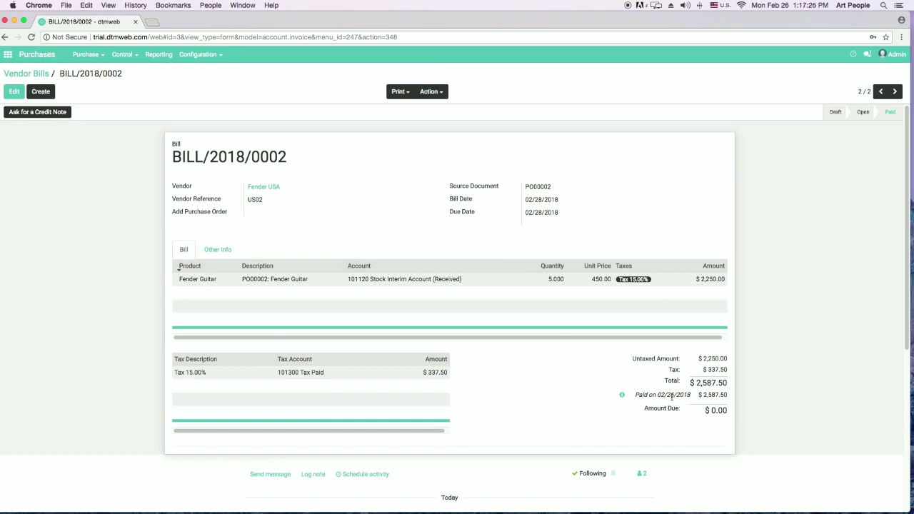
pyautogui.scroll(-5, 671, 395)
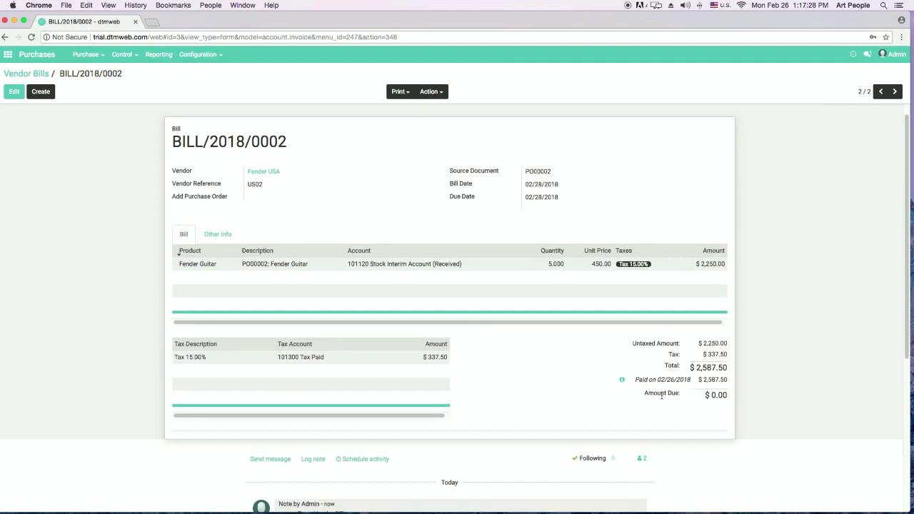
pyautogui.scroll(5, 662, 395)
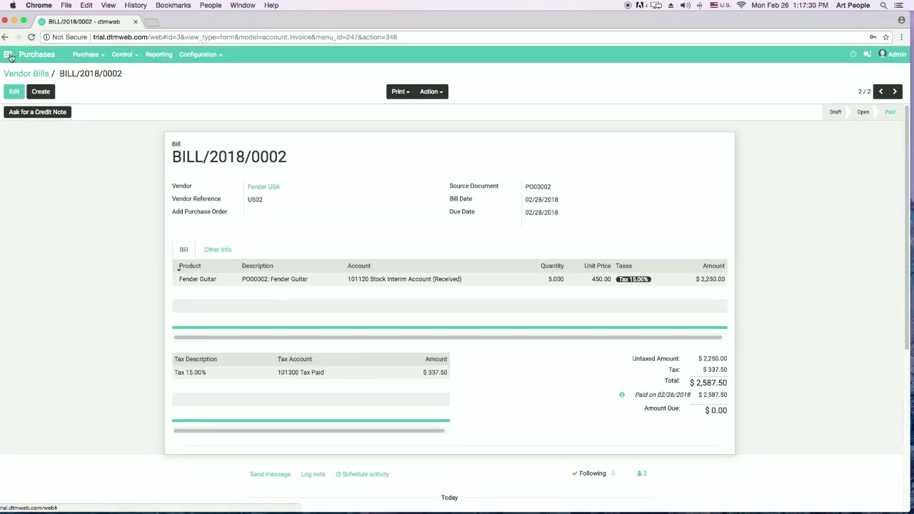
# Switch to the Invoicing app and check the journals on the accounting dashboard.
pyautogui.click(9, 55)
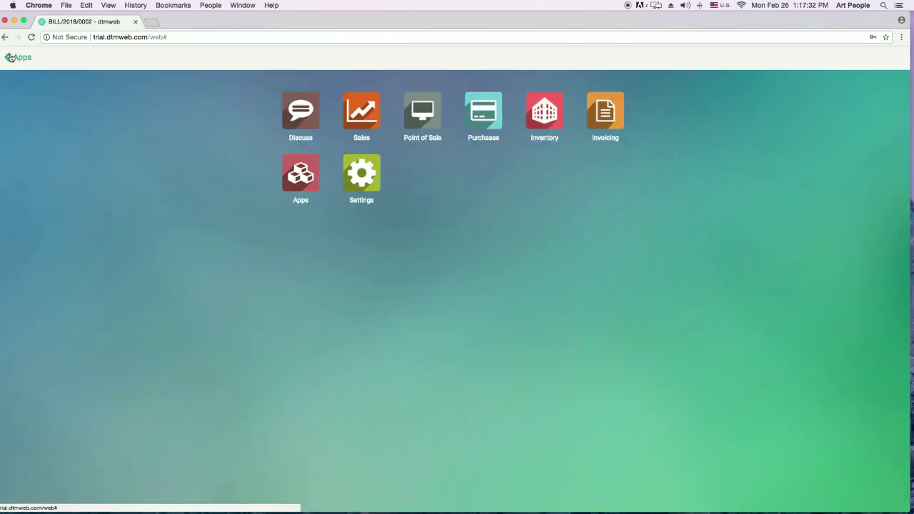
pyautogui.click(606, 120)
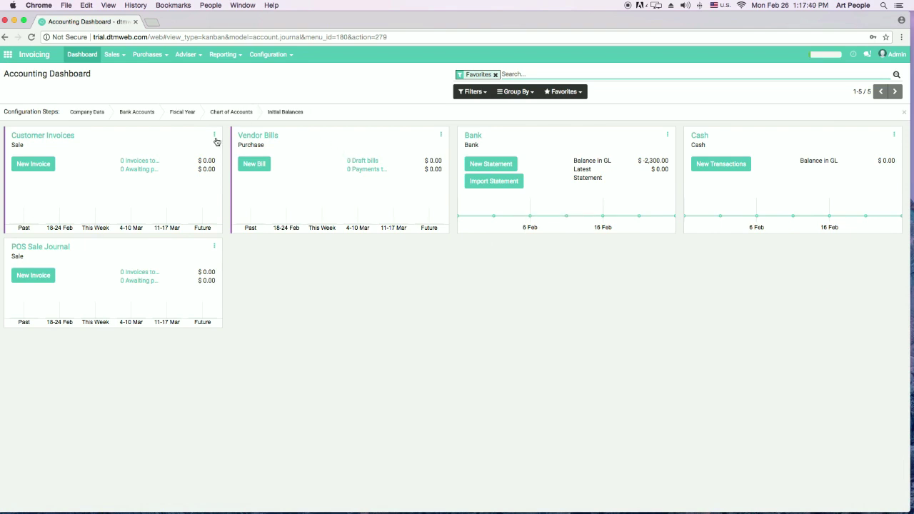
pyautogui.click(7, 56)
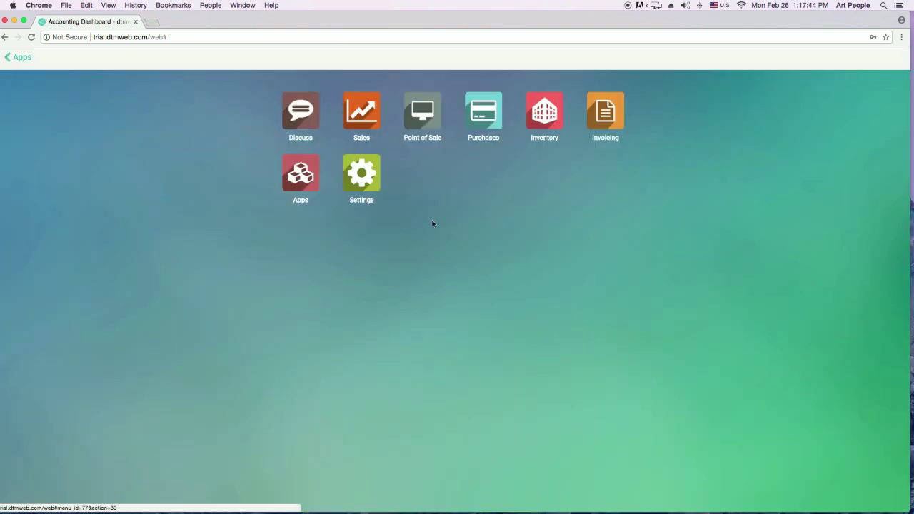
# Open the Fender USA vendor bill with reference US02 from the Purchases vendor bills and examine its payment details and message history.
pyautogui.click(489, 124)
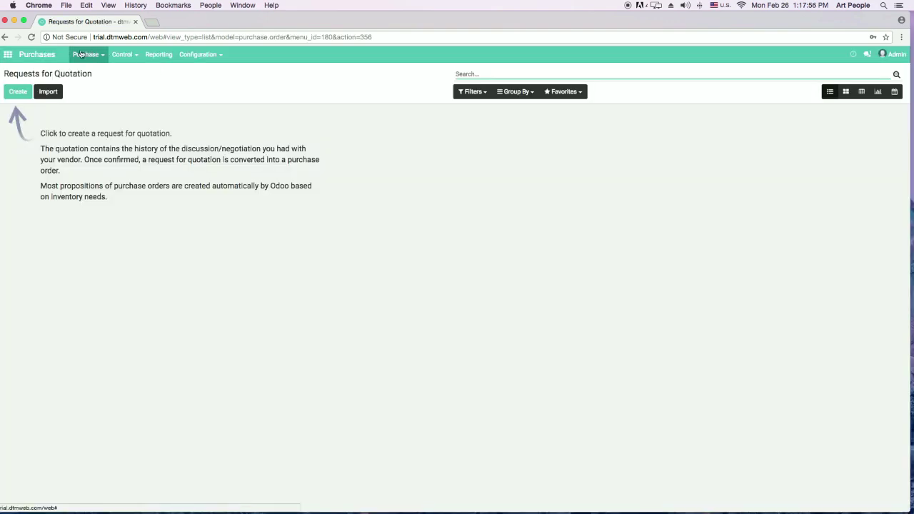
pyautogui.click(81, 55)
pyautogui.click(120, 55)
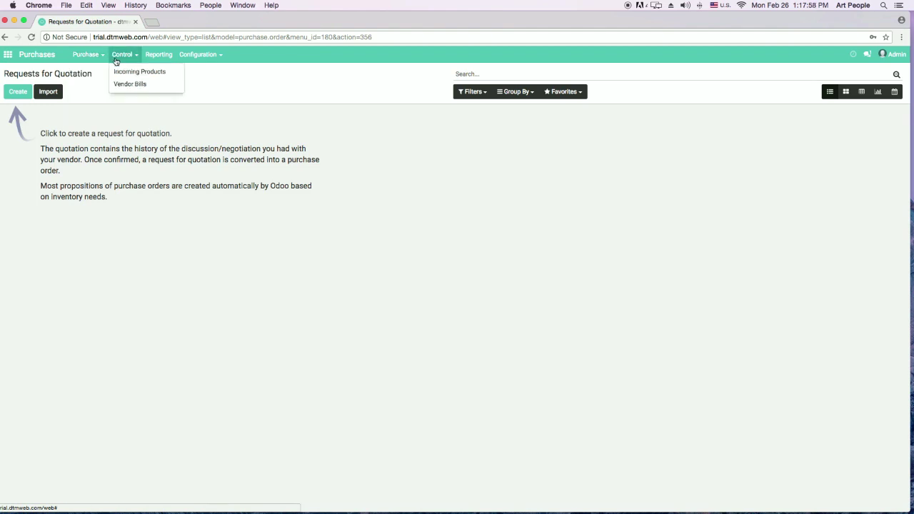
pyautogui.click(123, 87)
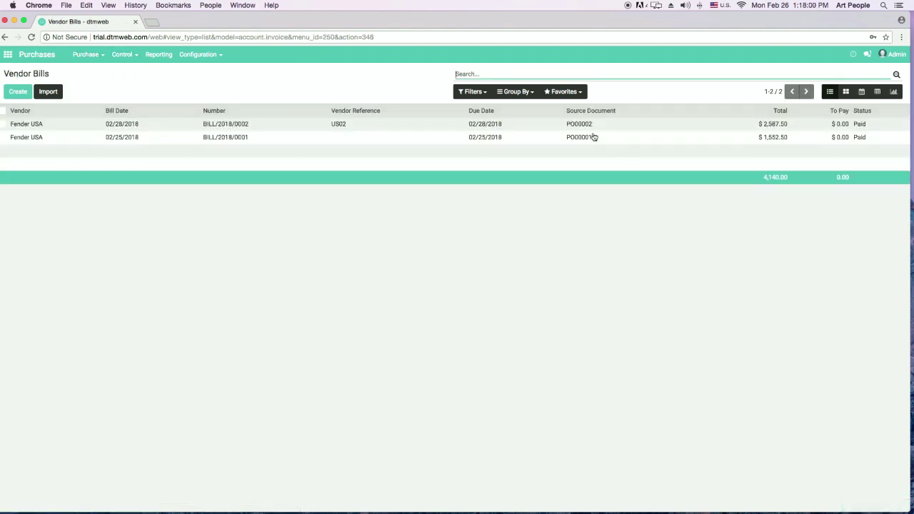
pyautogui.click(588, 128)
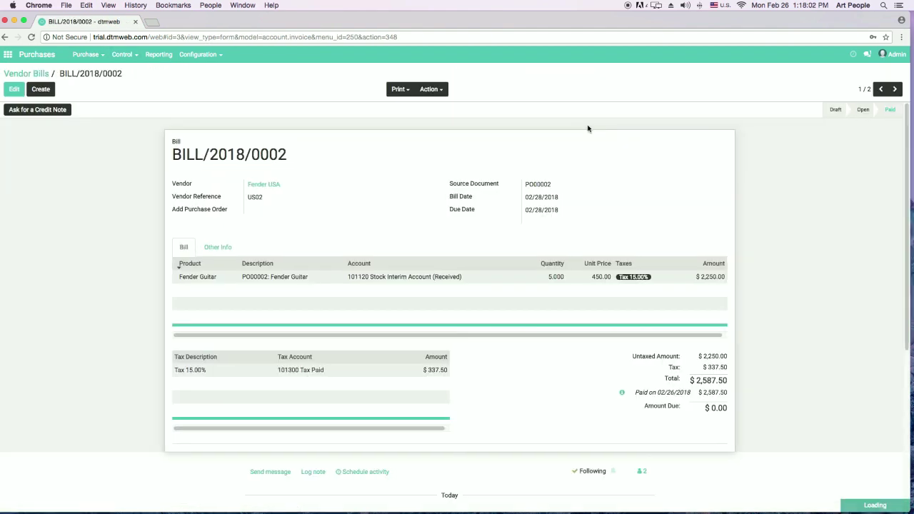
pyautogui.scroll(-5, 547, 194)
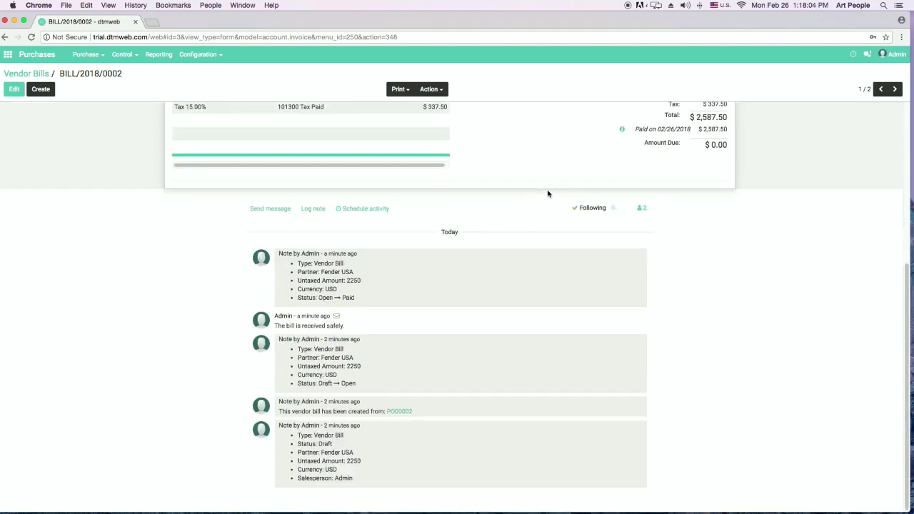
pyautogui.scroll(5, 547, 193)
pyautogui.click(7, 54)
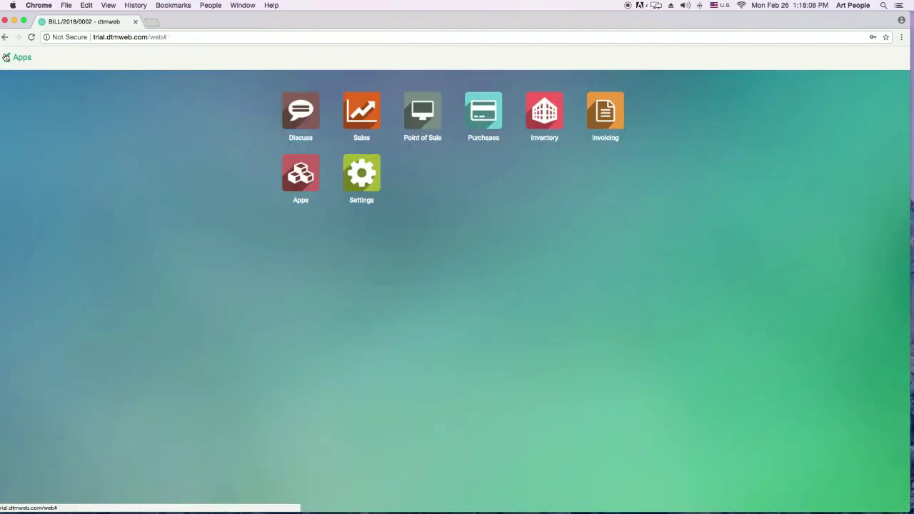